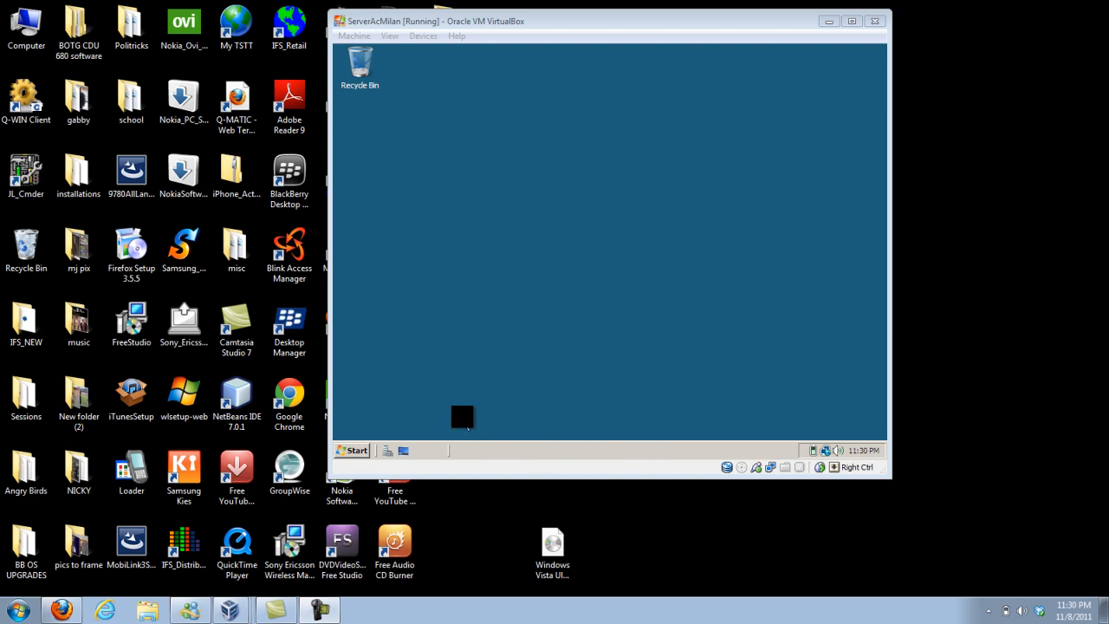
Open Server Manager and start adding a new role from the Roles Summary.
click(362, 443)
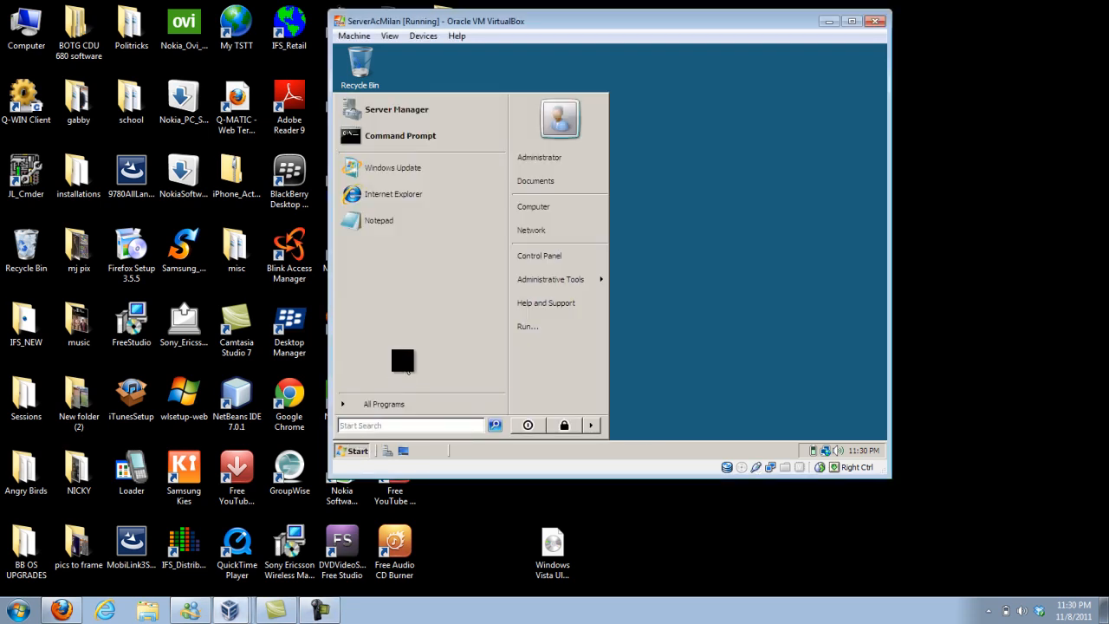
click(454, 120)
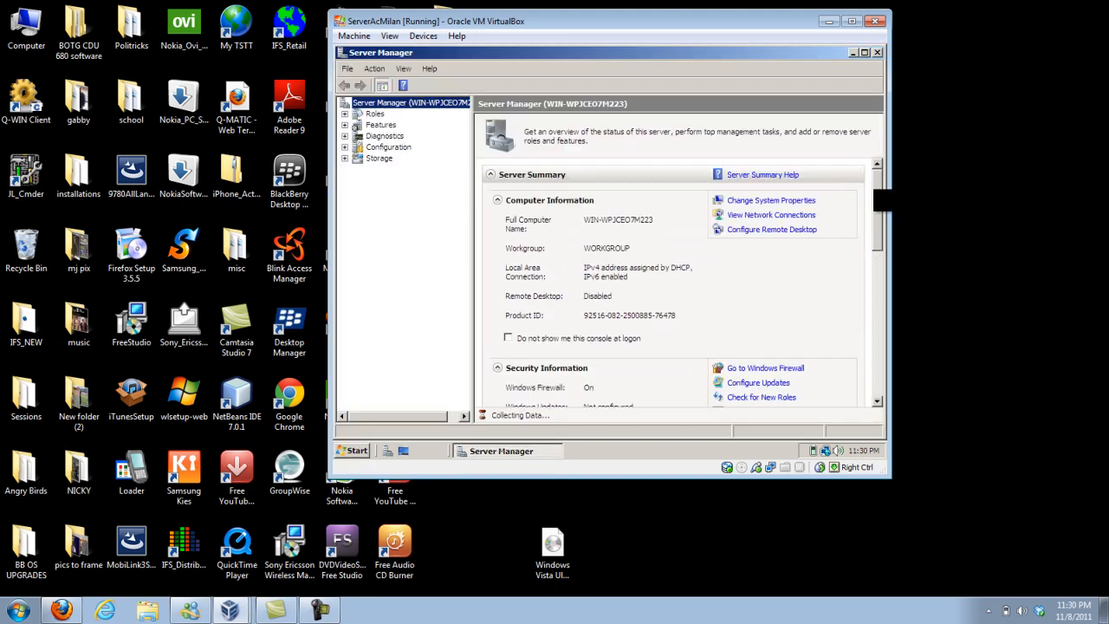
drag(882, 206, 882, 295)
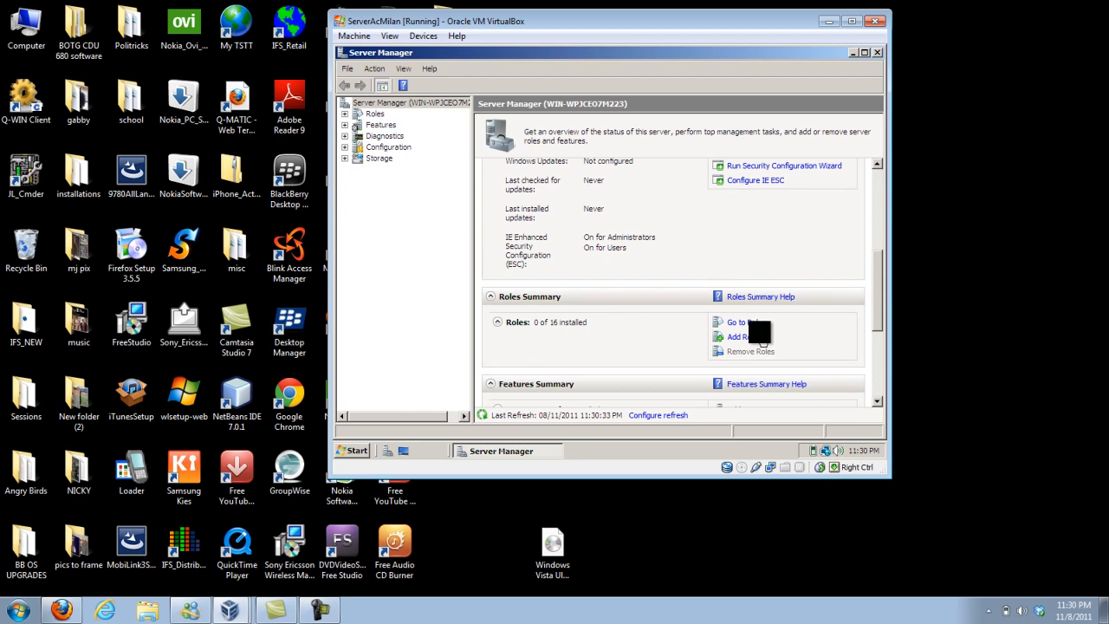
click(753, 336)
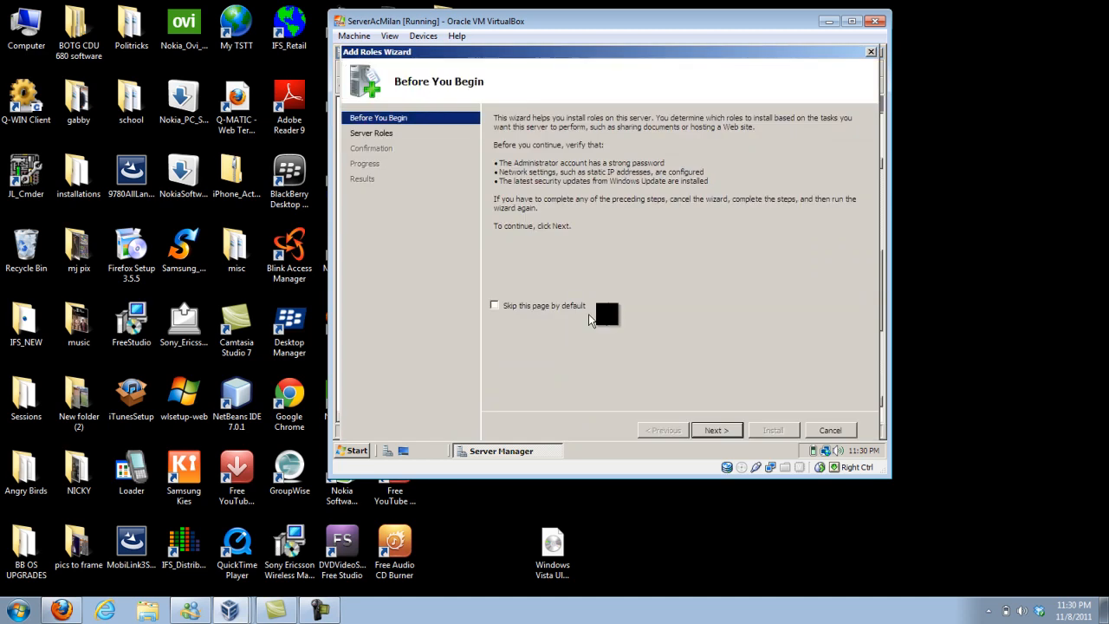
Select the Active Directory Domain Services role and proceed to the installation confirmation.
click(718, 430)
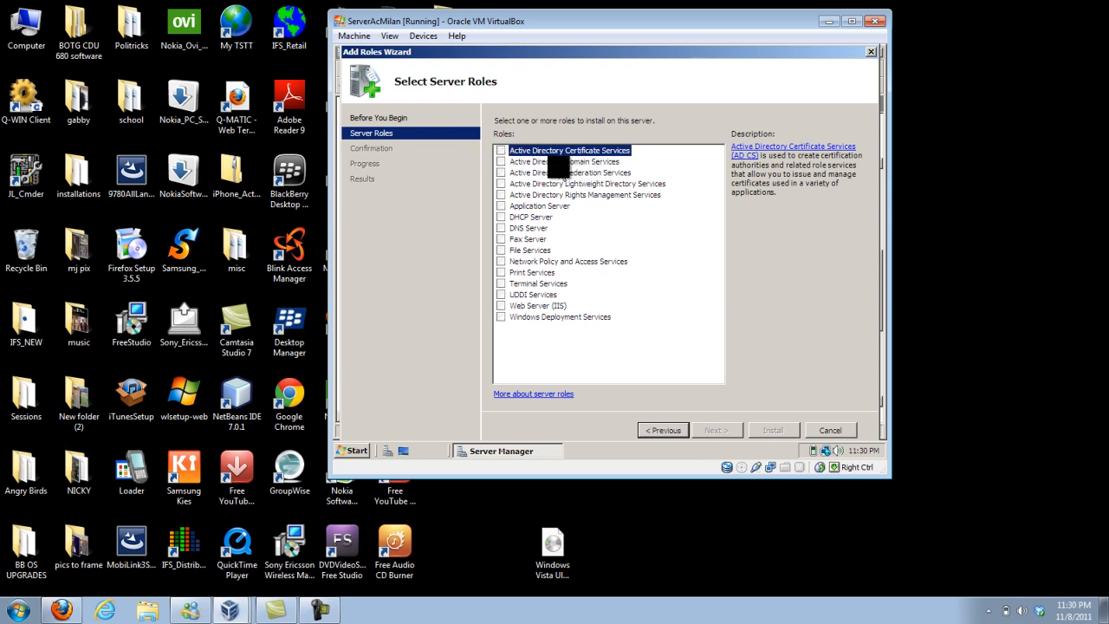
click(501, 161)
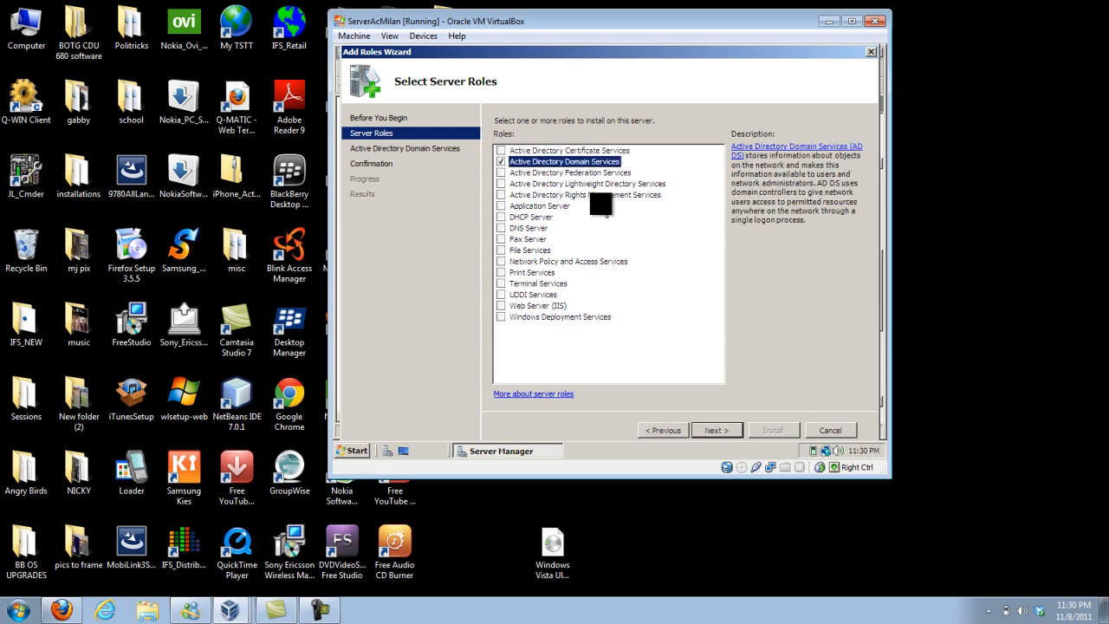
click(727, 431)
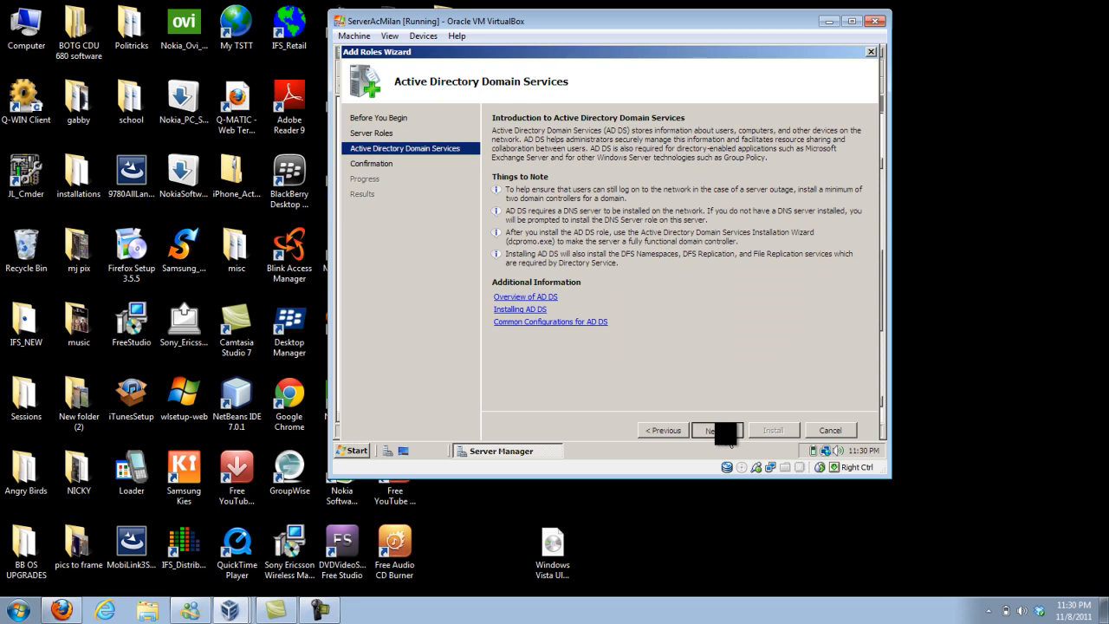
click(727, 433)
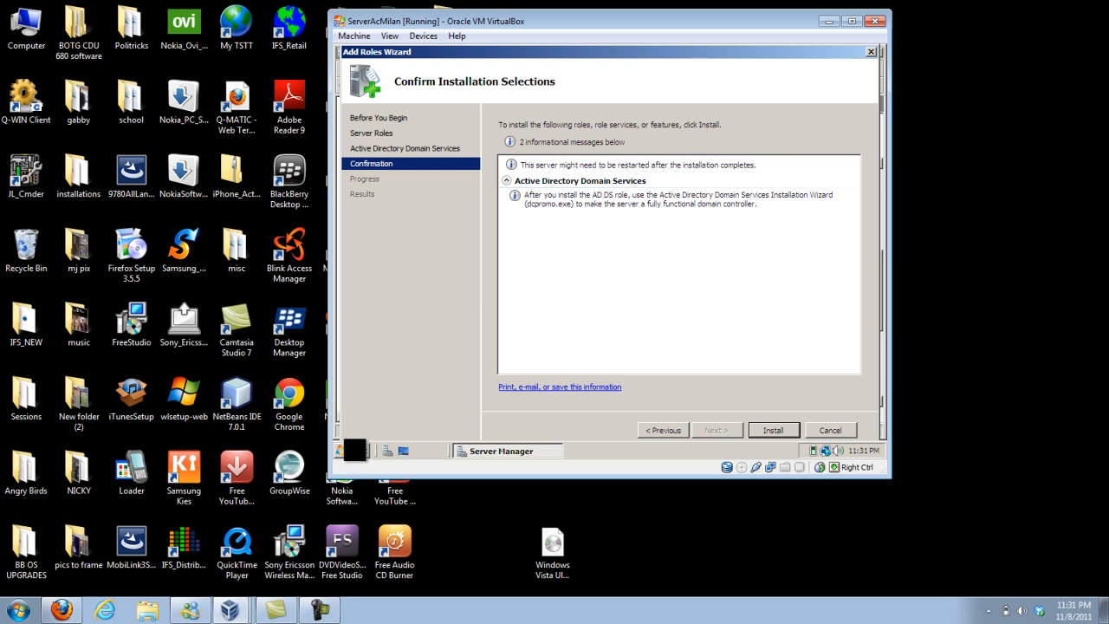
Install the Active Directory Domain Services role and close the wizard once installation finishes.
click(357, 450)
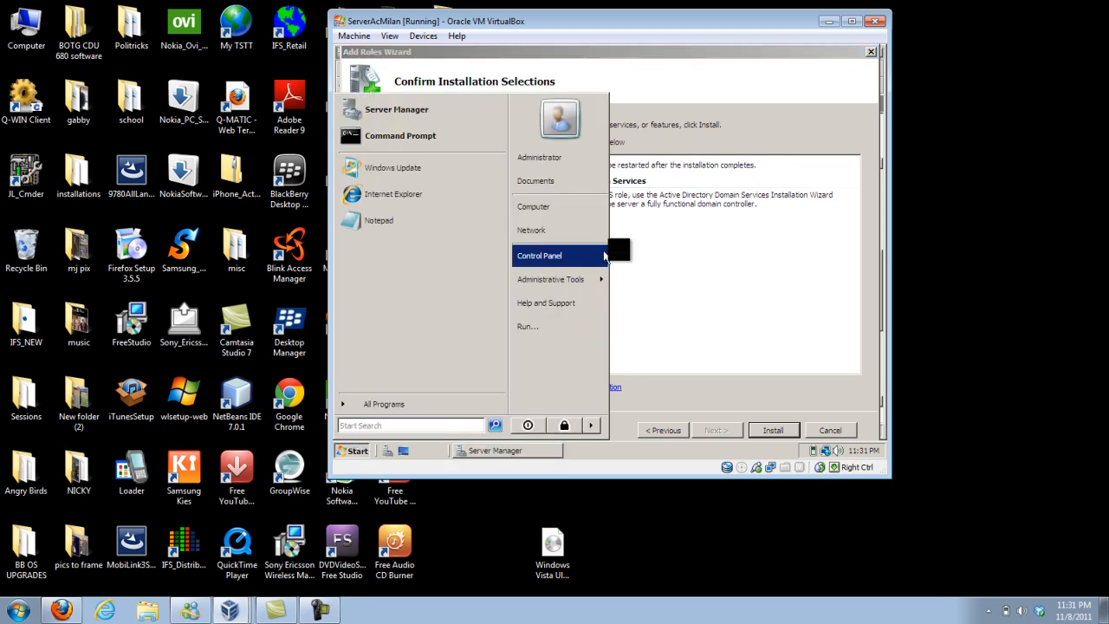
click(663, 243)
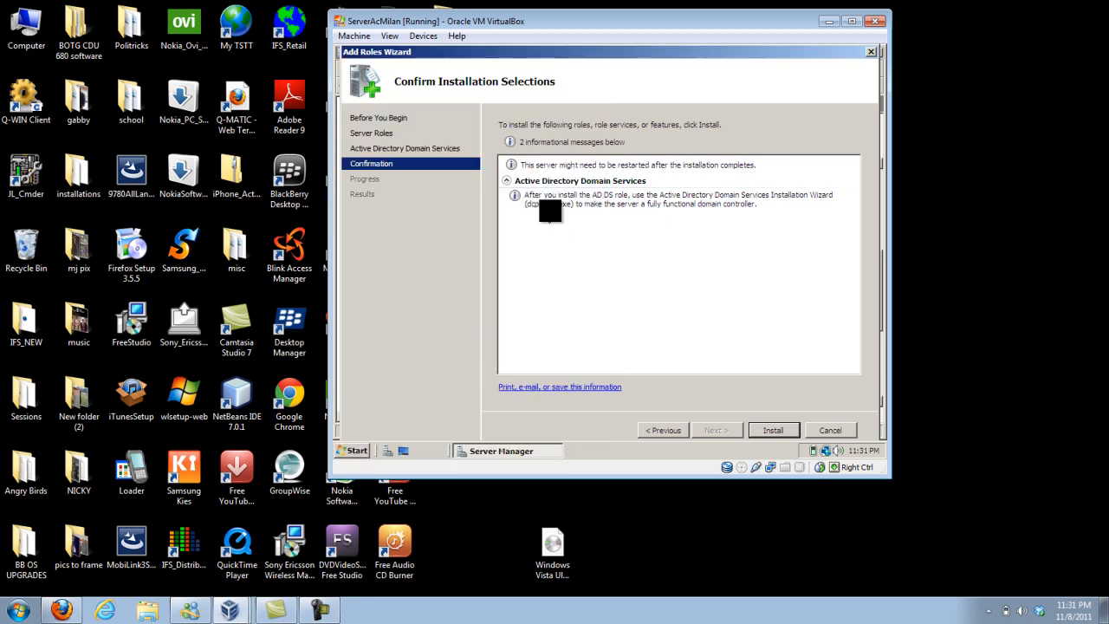
click(771, 430)
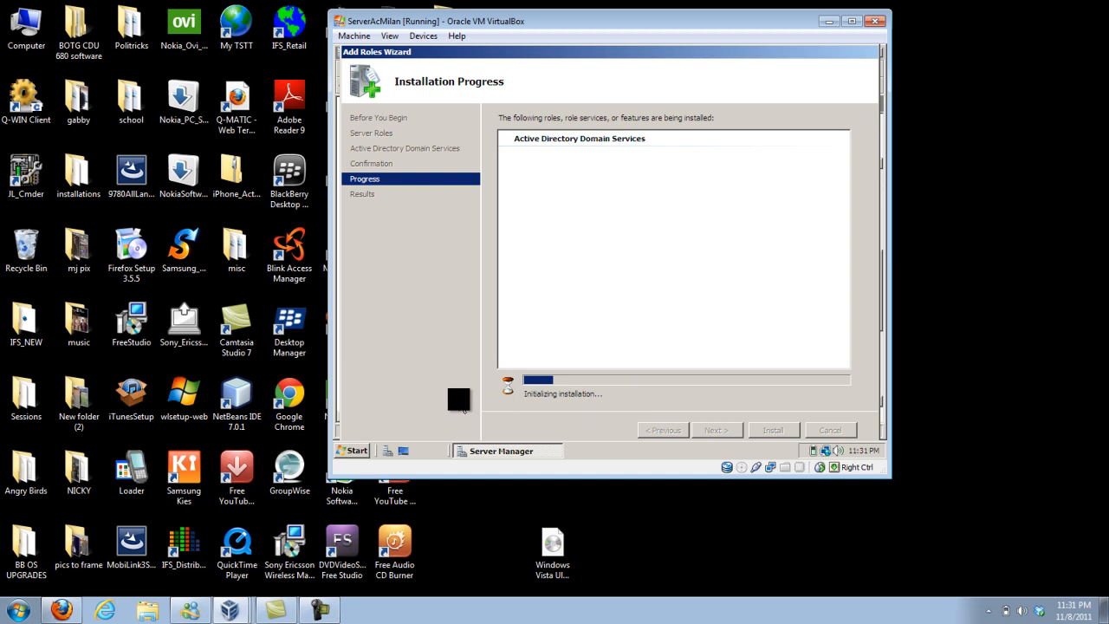
click(323, 611)
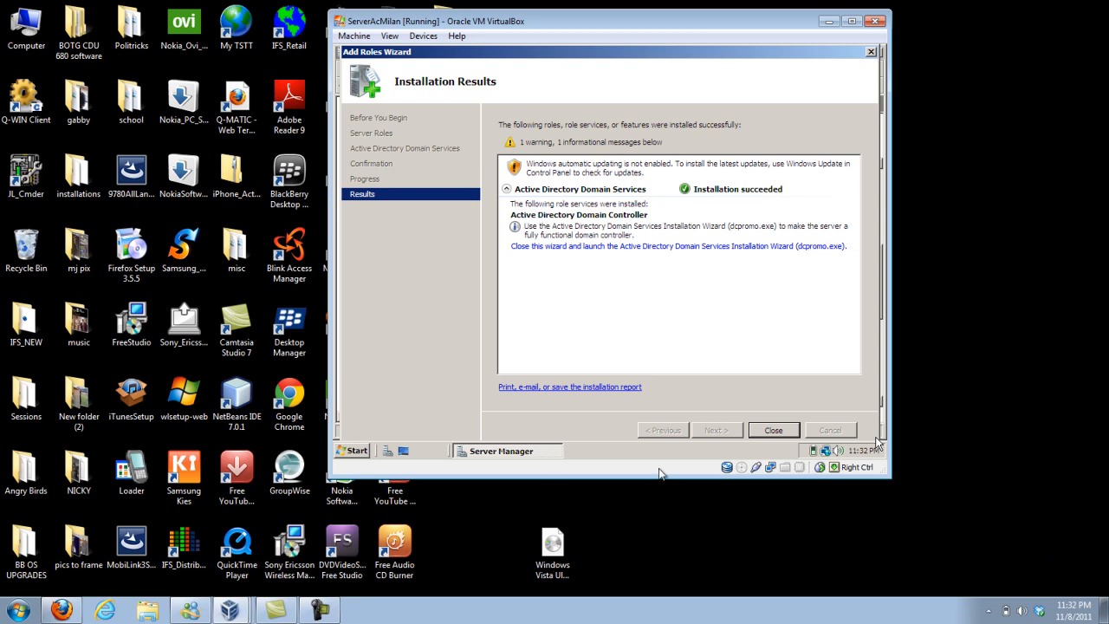
click(748, 432)
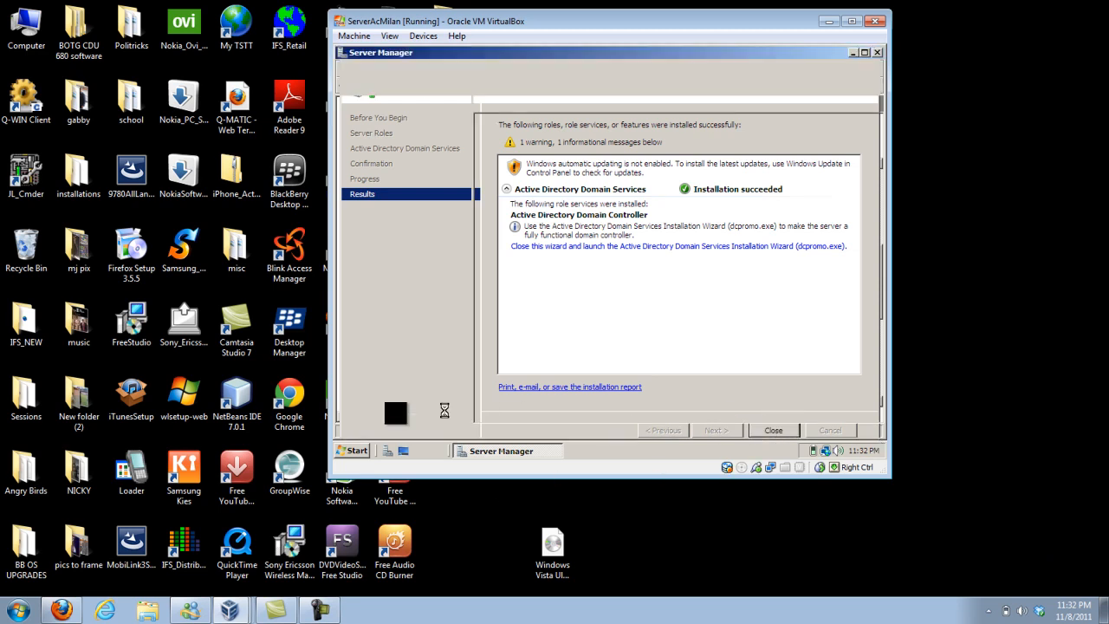
Find and launch dcpromo to begin promoting the server to a domain controller.
click(351, 449)
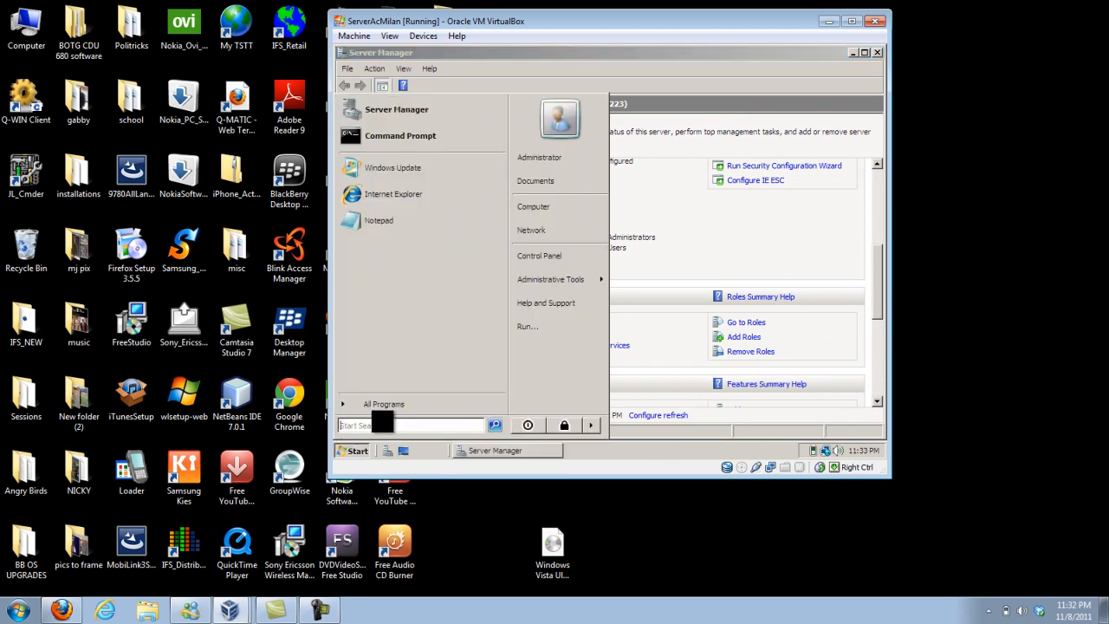
text(dc)
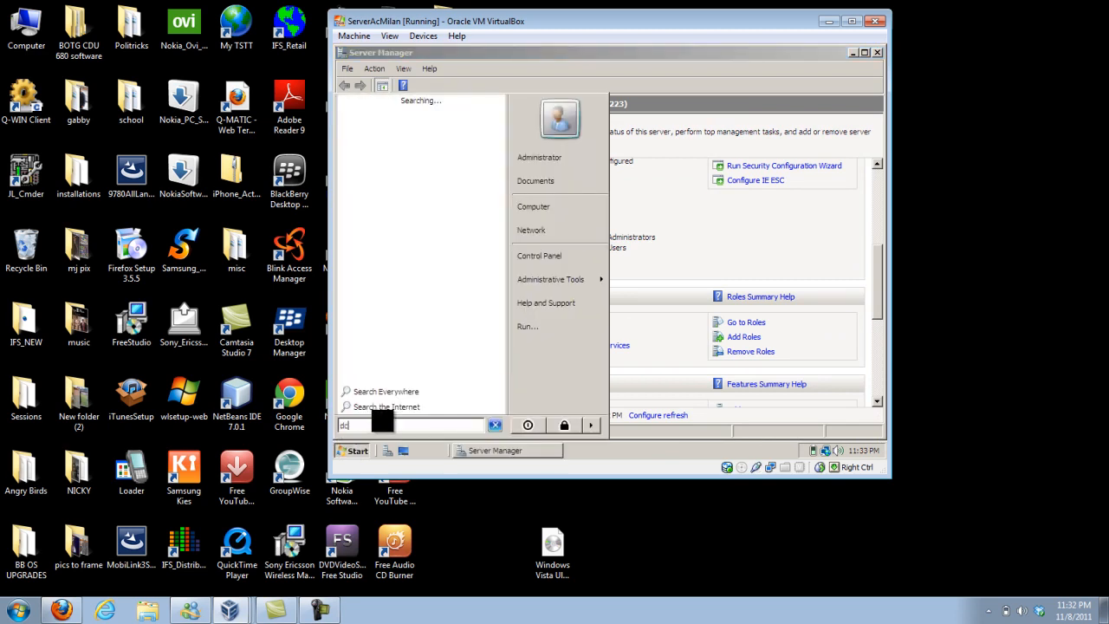
text(promo)
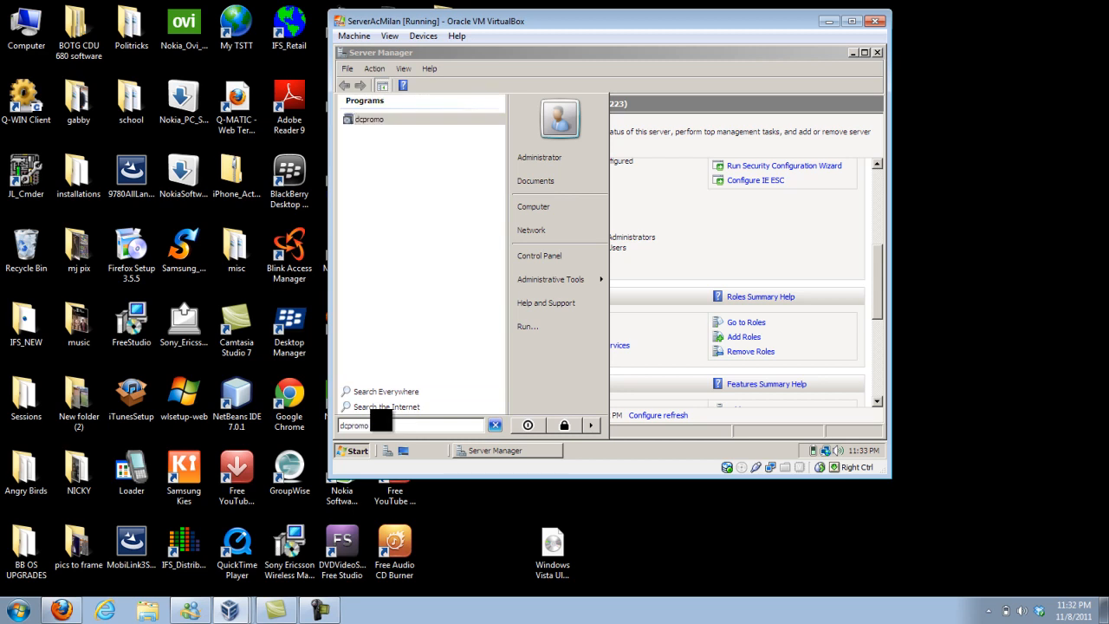
click(372, 118)
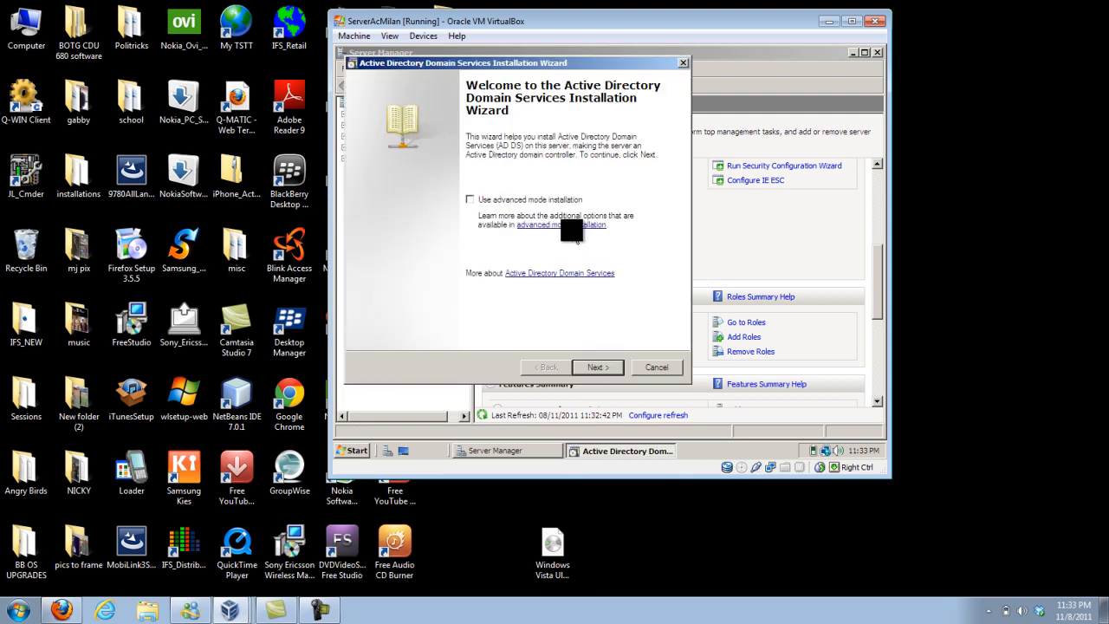
Accept the compatibility notice and choose to create a new domain in a new forest.
click(598, 366)
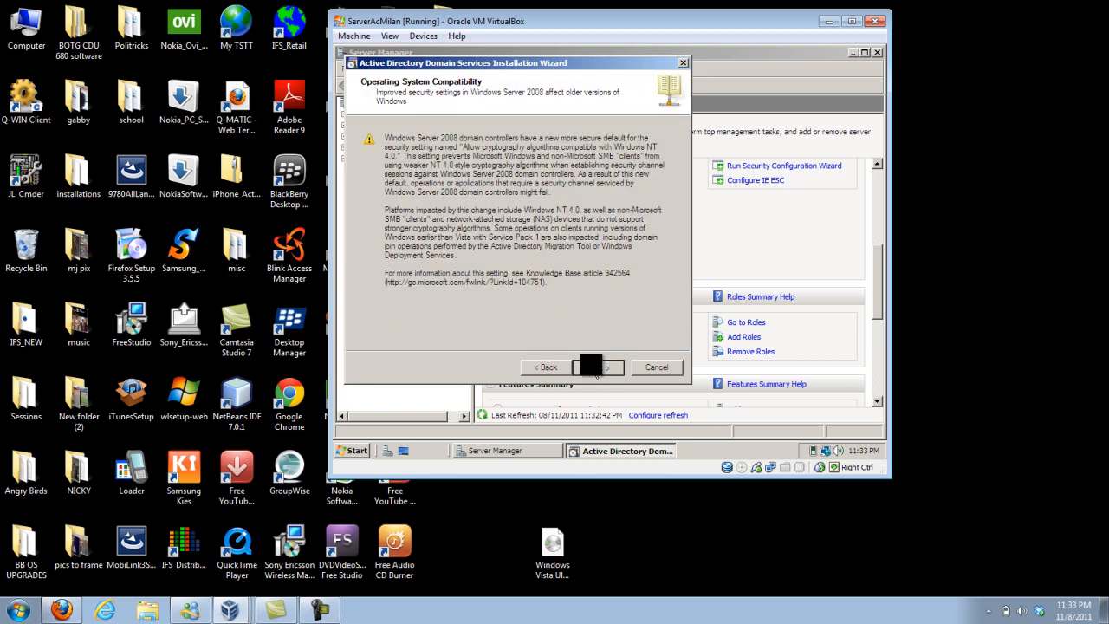
click(590, 366)
click(386, 230)
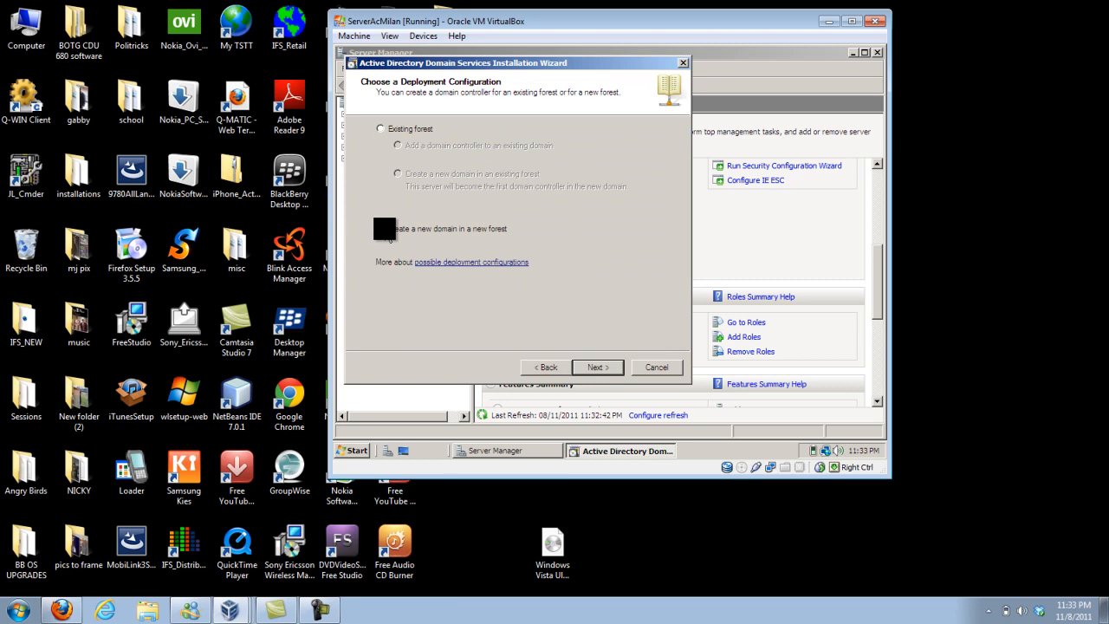
click(597, 367)
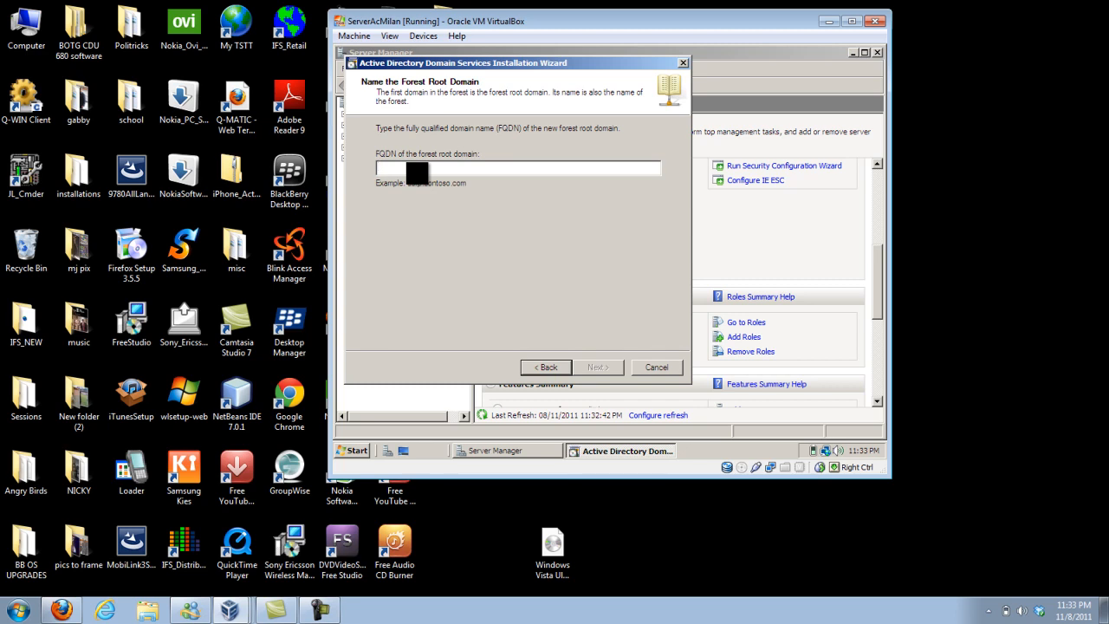
Enter the new forest root domain's fully qualified name, beginning with "San", and continue.
text(San)
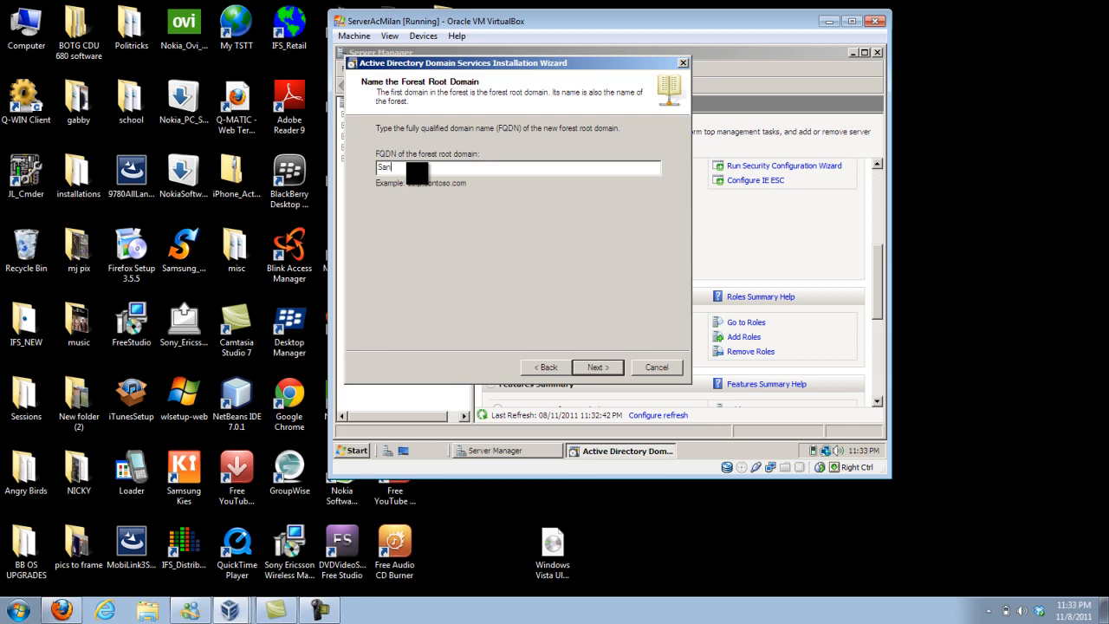
text(sio)
click(604, 370)
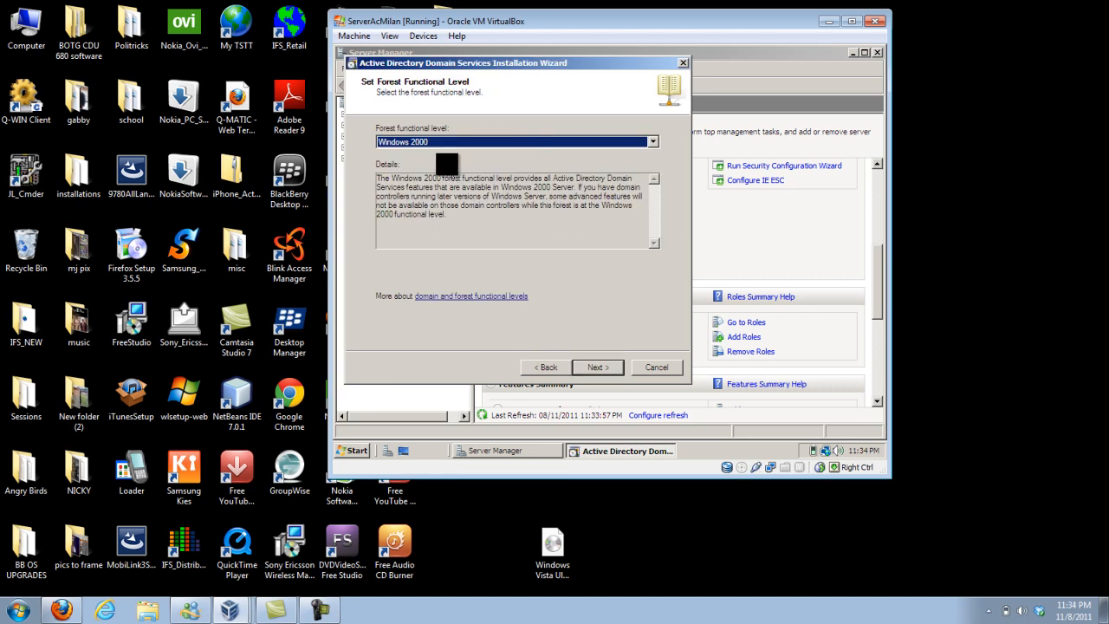
Set the forest functional level to Windows Server 2003 and continue.
click(649, 139)
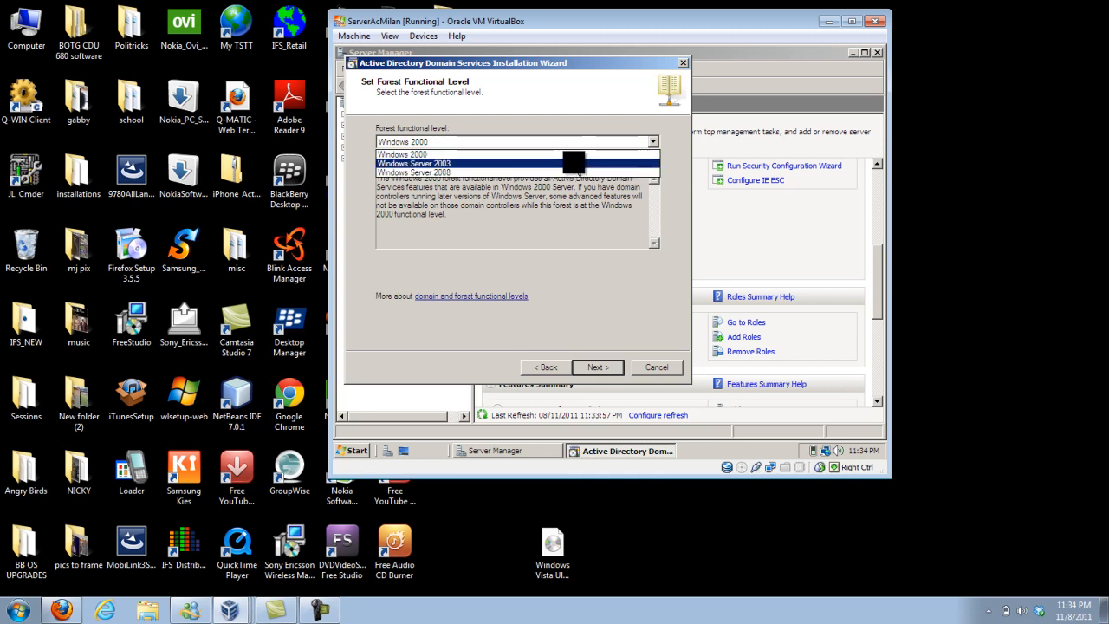
click(574, 163)
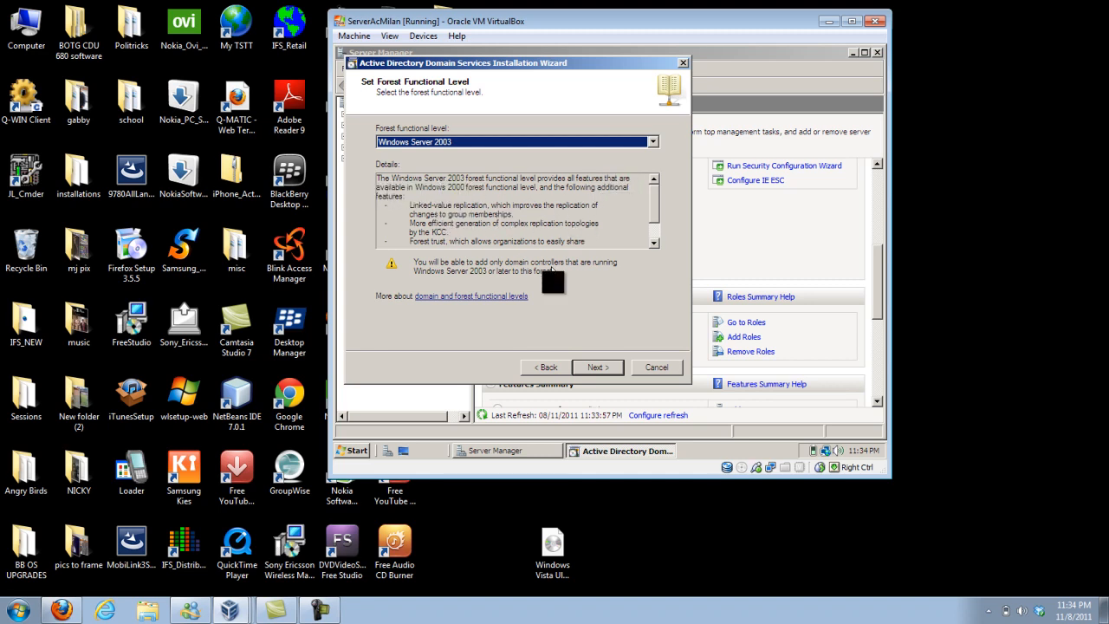
click(585, 366)
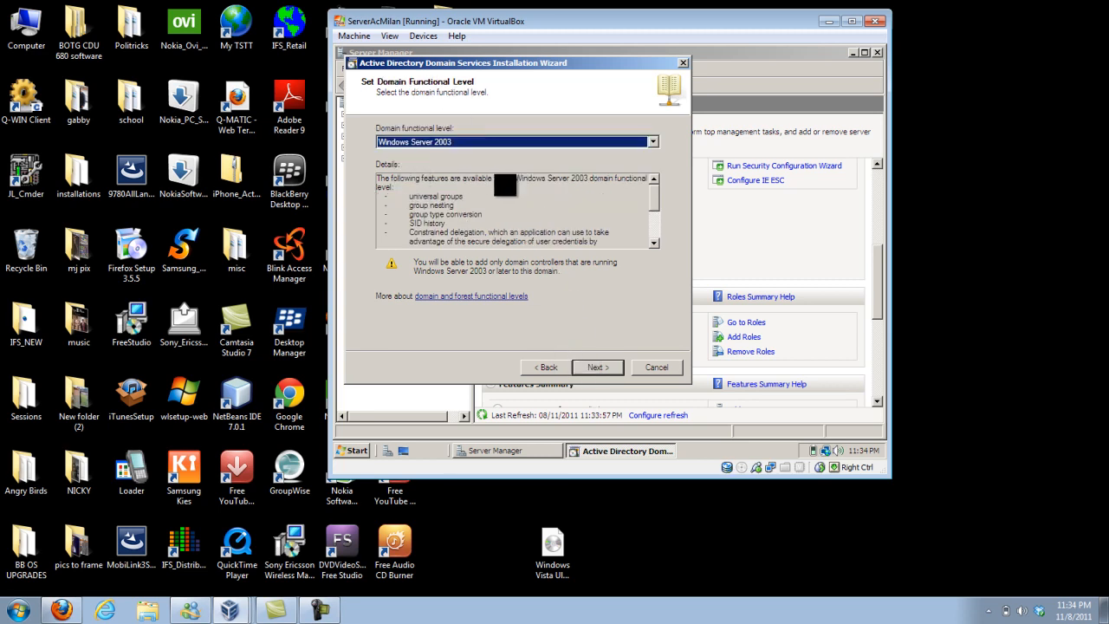
Keep the domain functional level at Windows Server 2003 and continue.
click(653, 141)
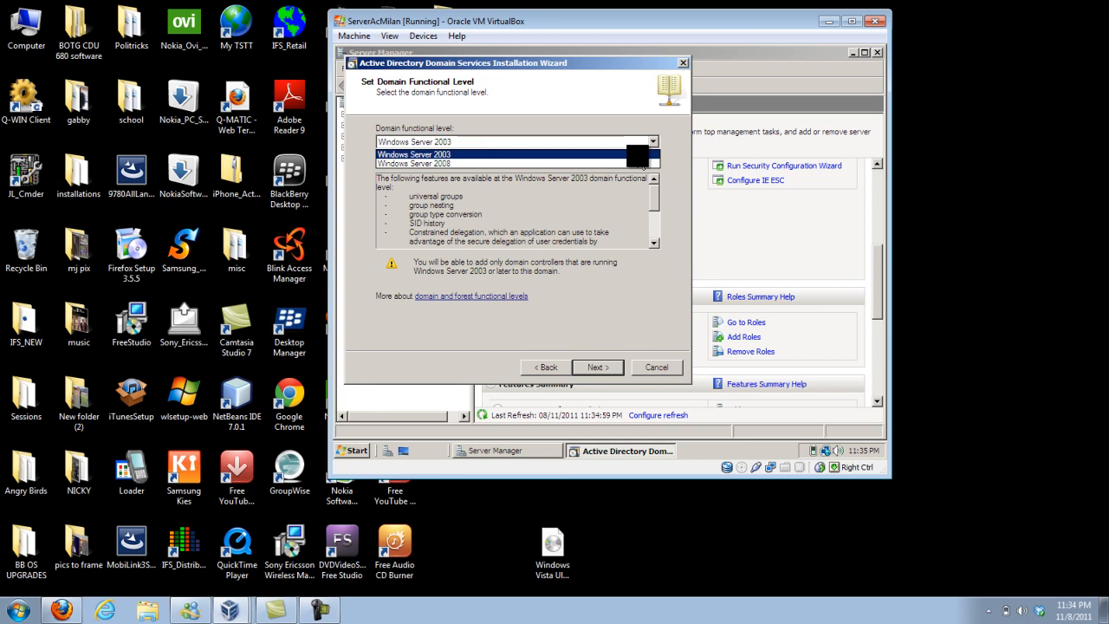
click(630, 156)
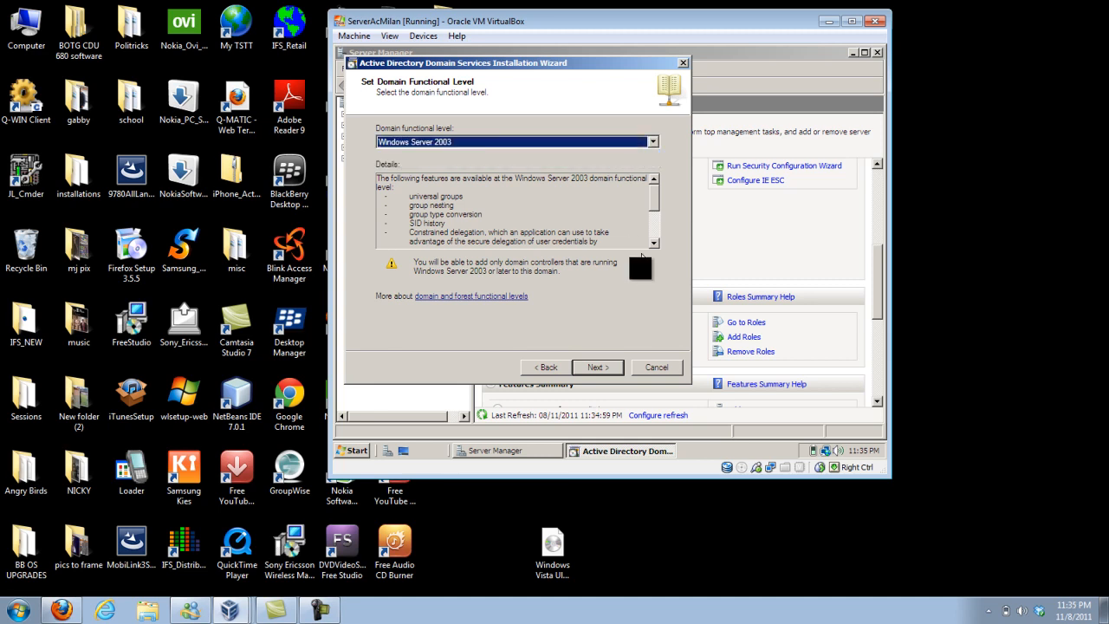
click(598, 368)
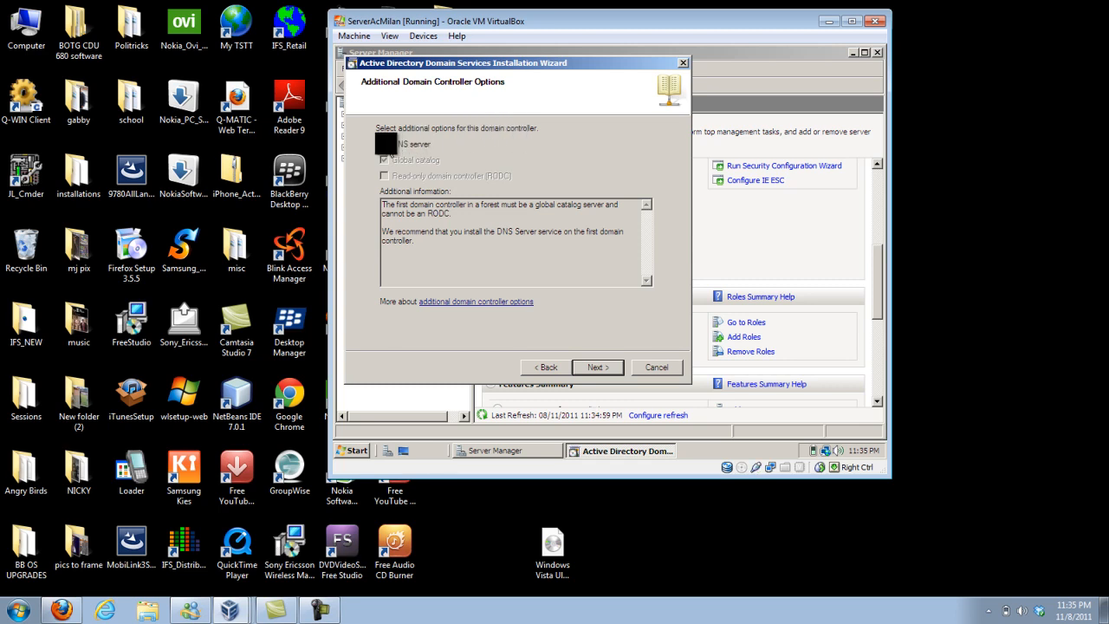
Proceed with the DNS server option enabled and choose to assign static IP addresses to all physical network adapters.
click(609, 368)
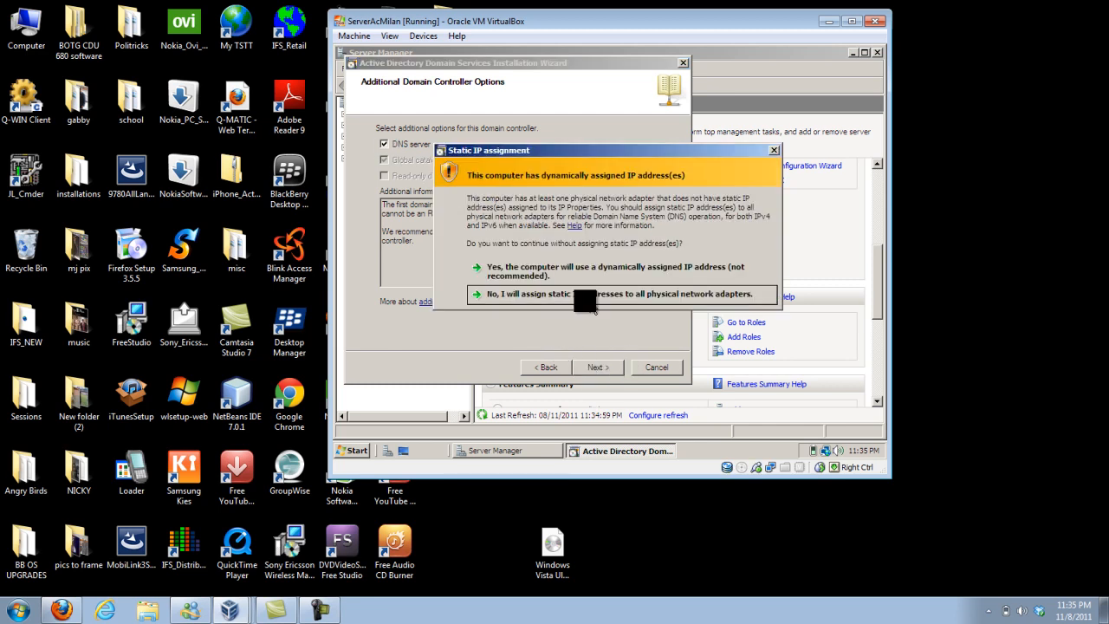
click(519, 294)
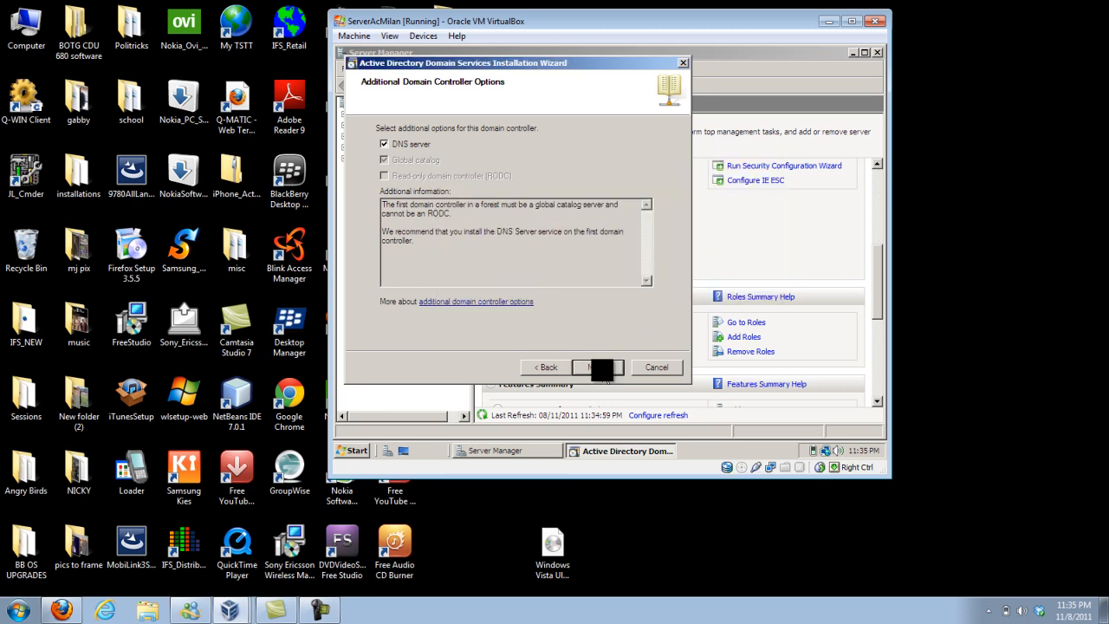
click(604, 373)
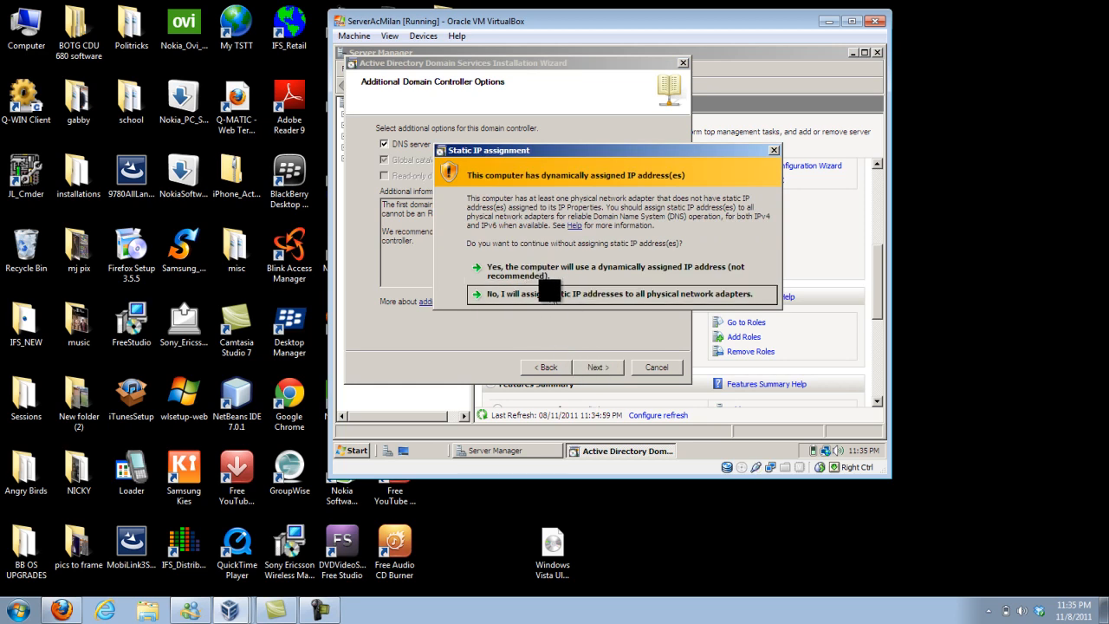
click(550, 294)
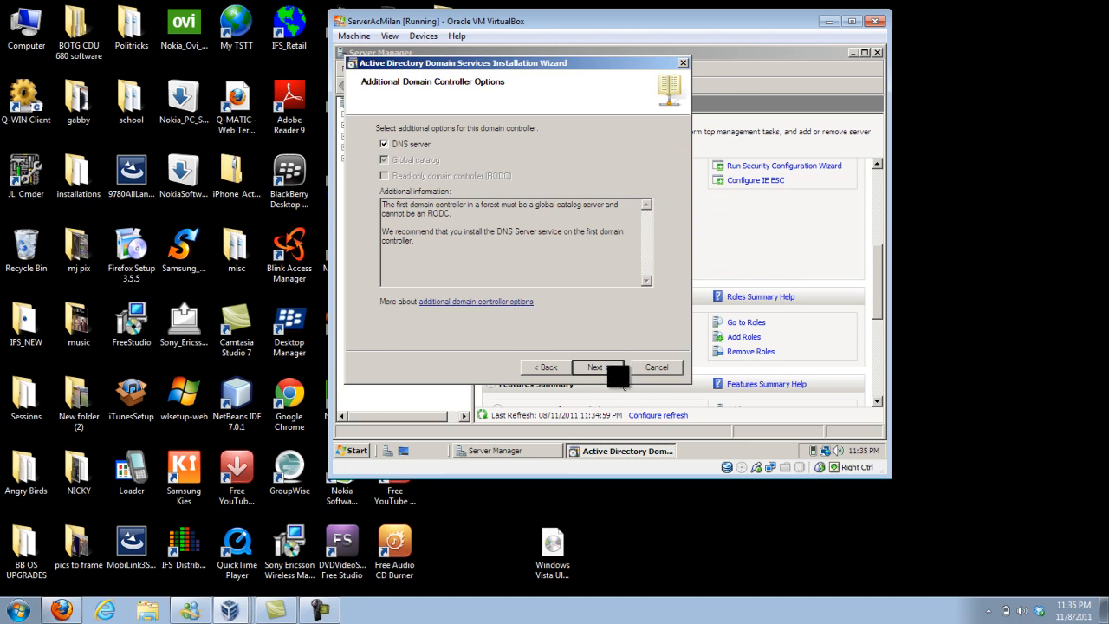
Open the Local Area Connection's properties from the network connections and disable Internet Protocol Version 6 (TCP/IPv6).
click(732, 221)
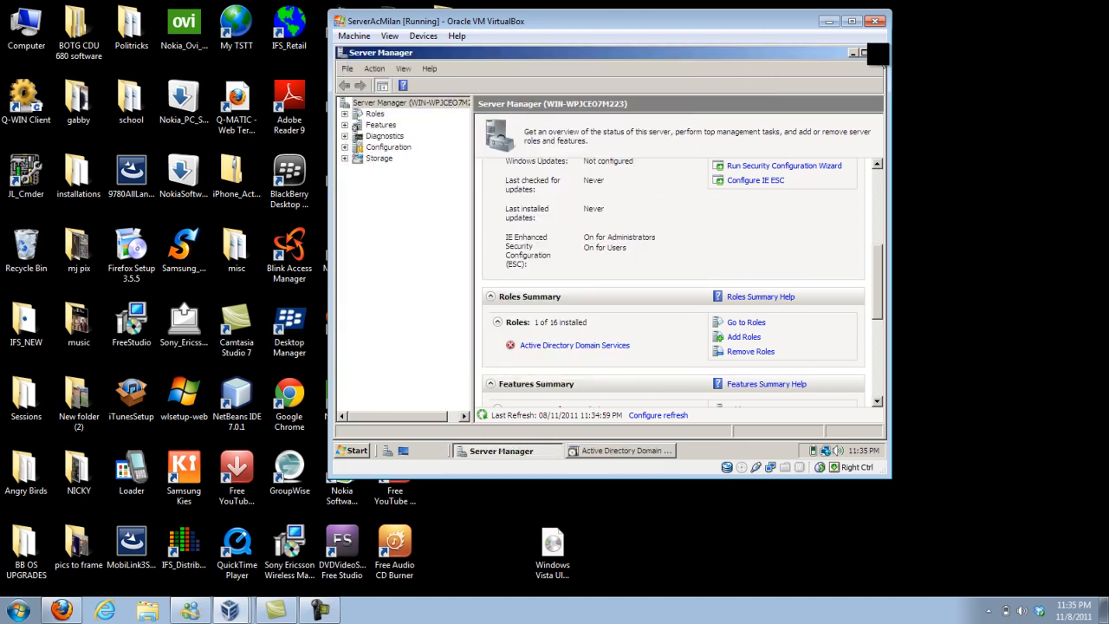
drag(880, 260, 880, 180)
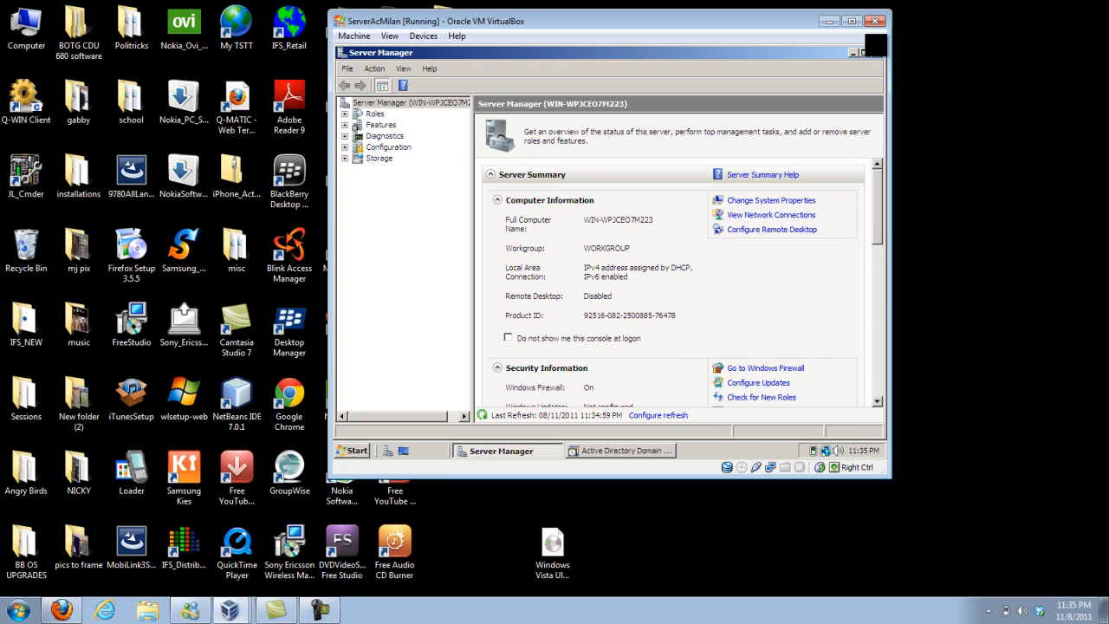
click(356, 449)
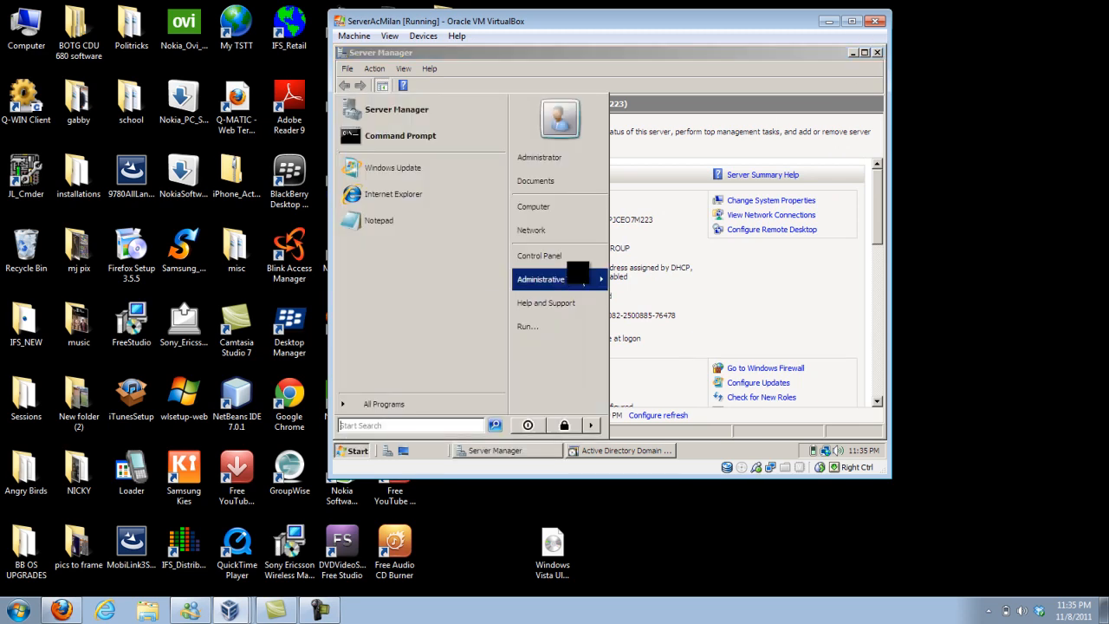
click(546, 256)
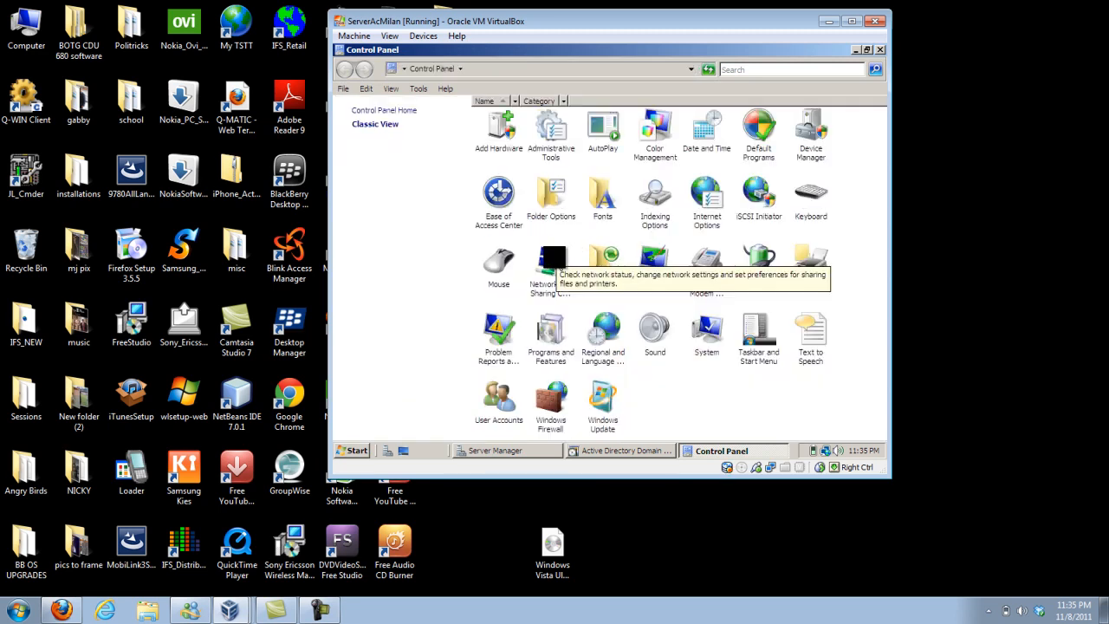
double_click(555, 260)
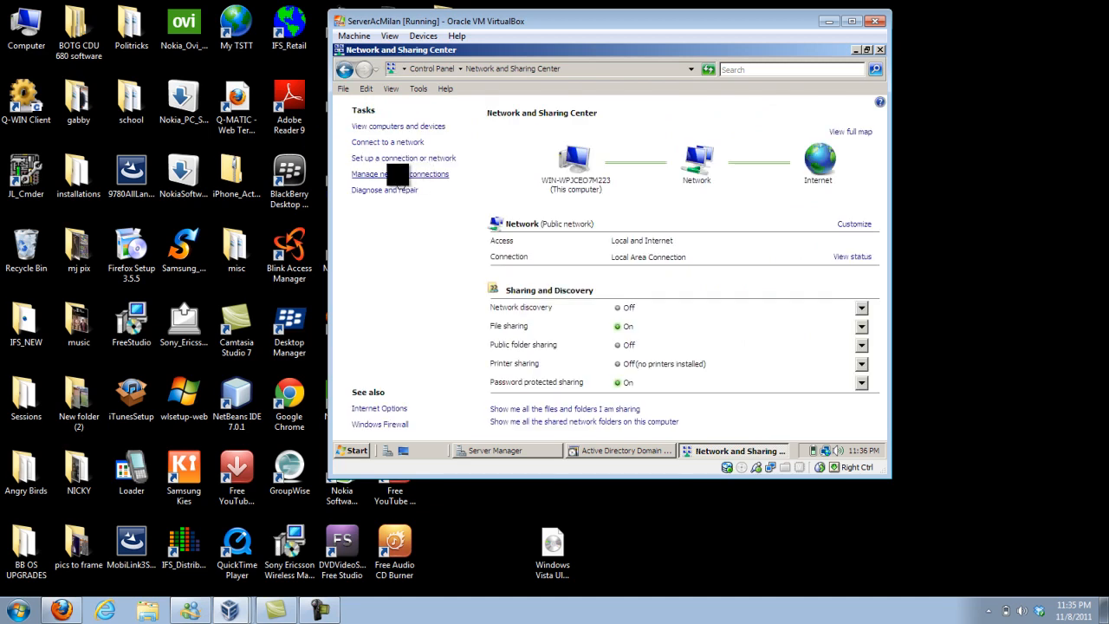
click(403, 175)
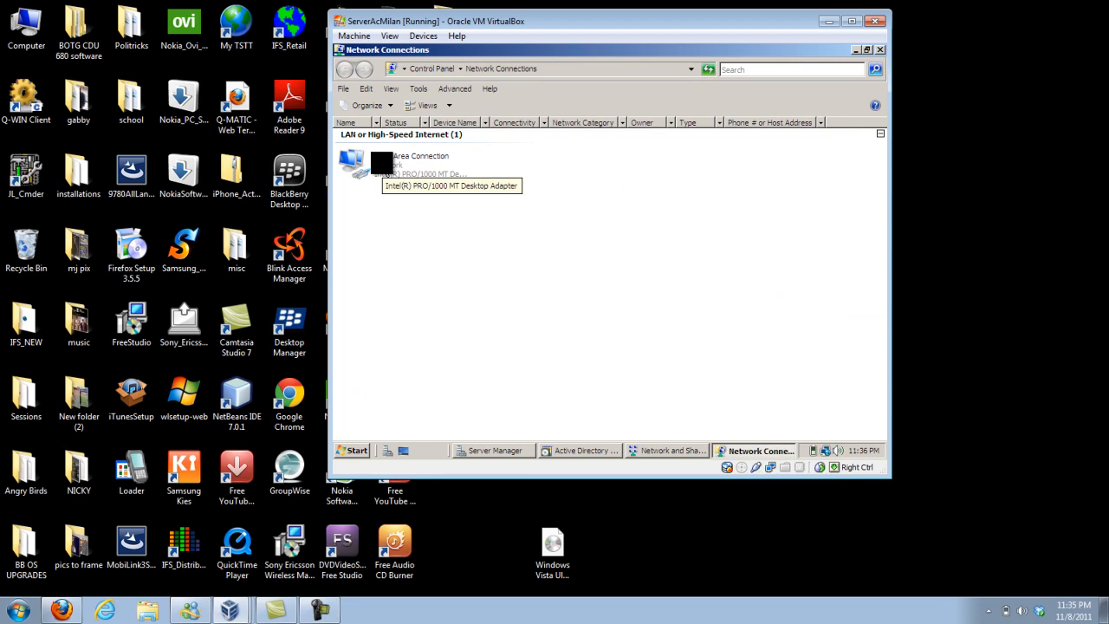
right_click(382, 164)
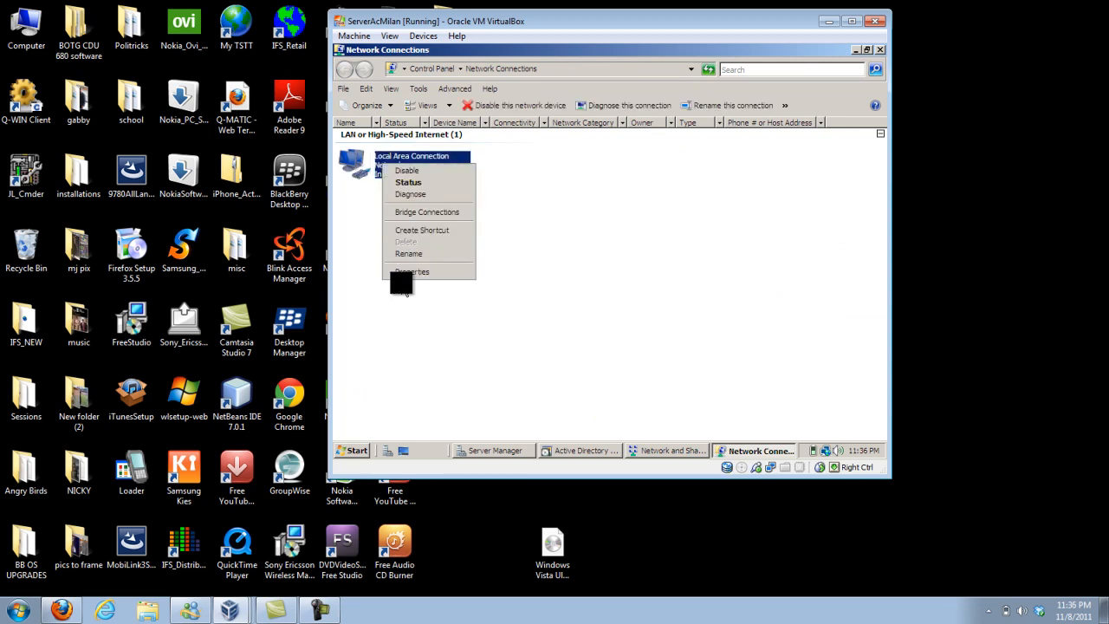
click(416, 272)
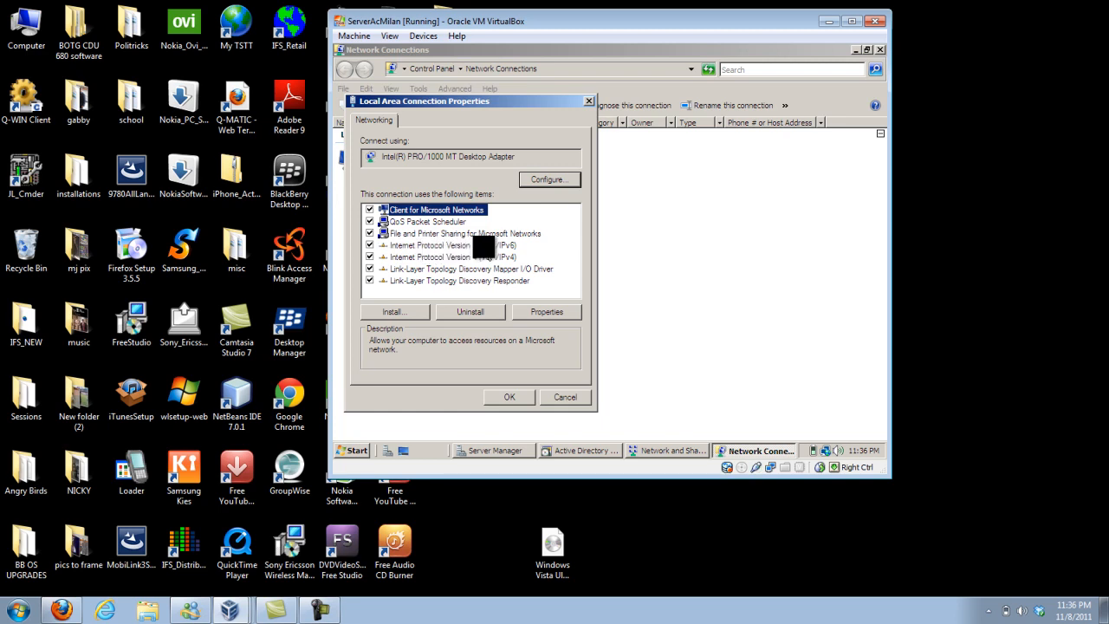
click(372, 246)
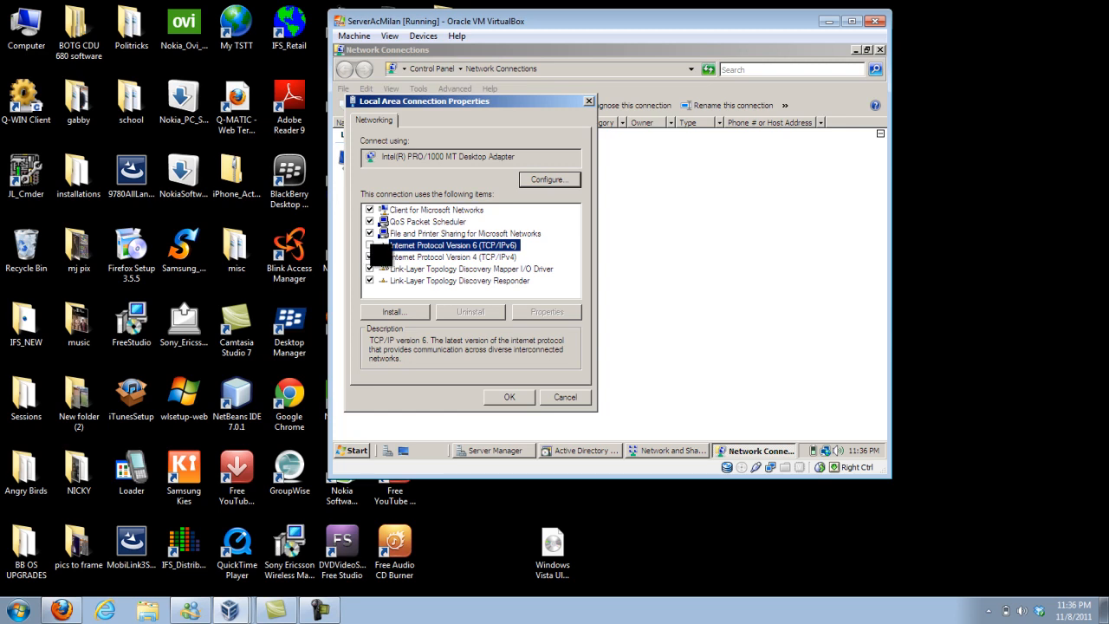
Assign the connection the static IPv4 address 192.168.1.1, subnet mask 255.255.255.0 and preferred DNS server 127.0.0.1, and apply the properties.
double_click(381, 257)
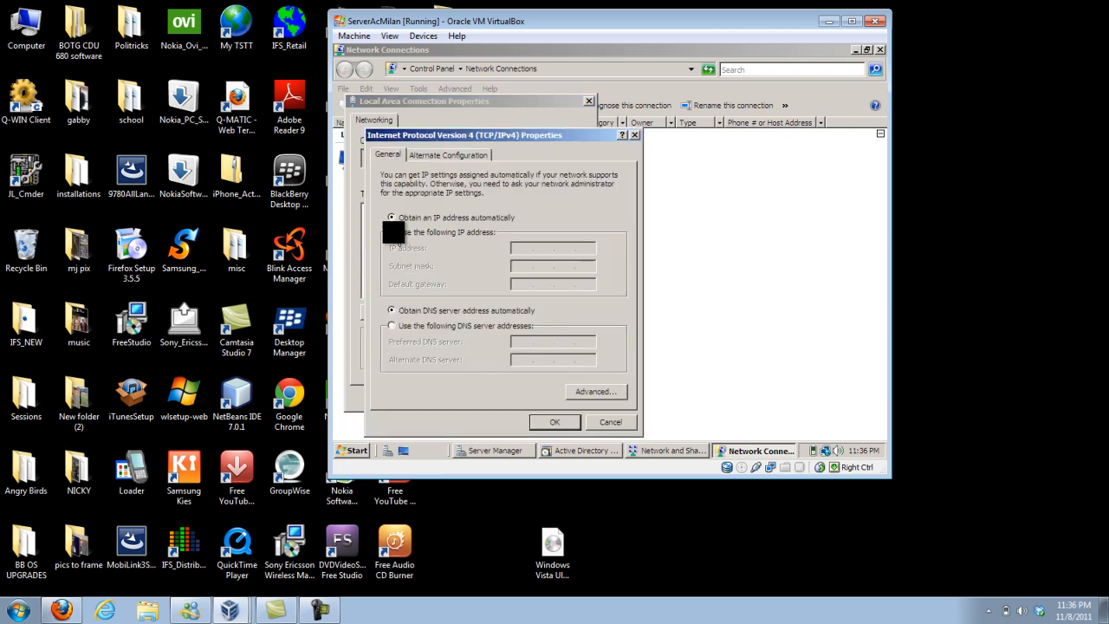
click(392, 232)
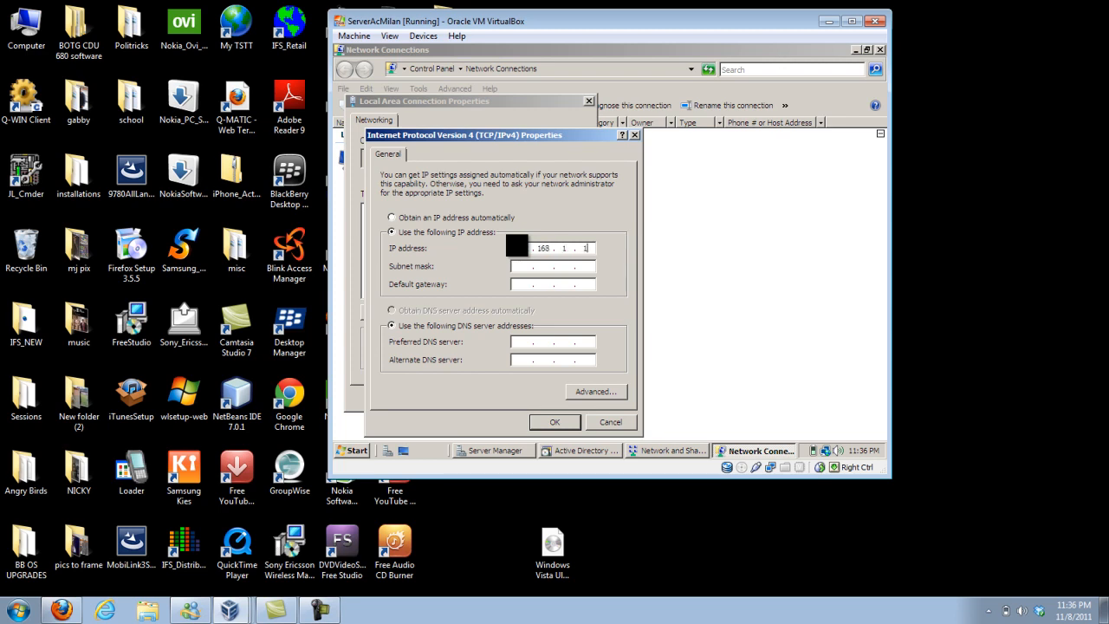
key(Tab)
text(1)
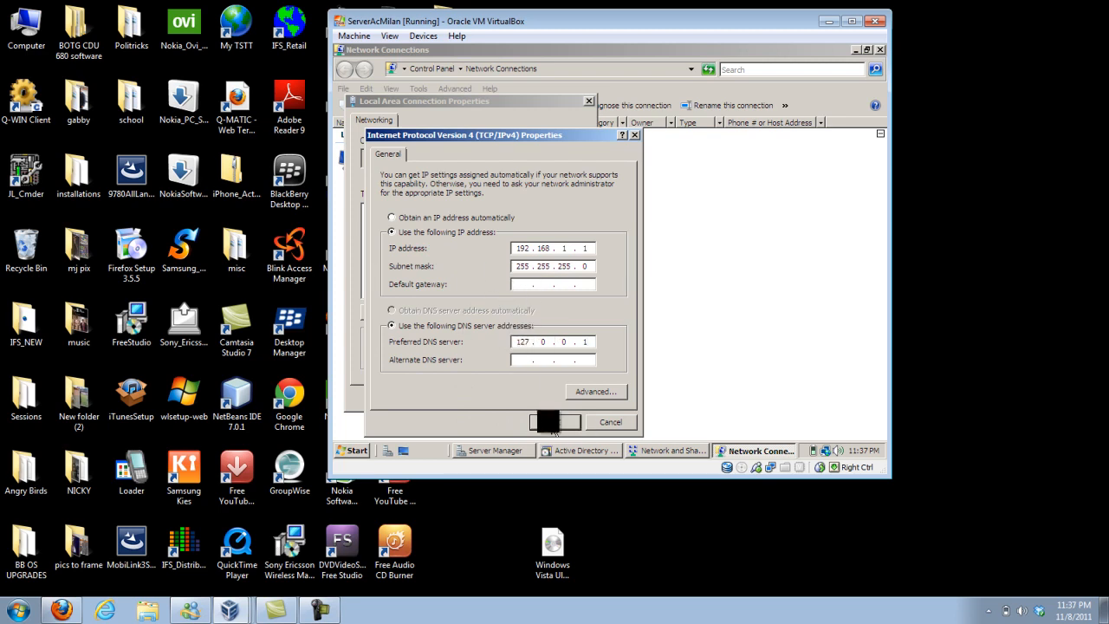
click(548, 422)
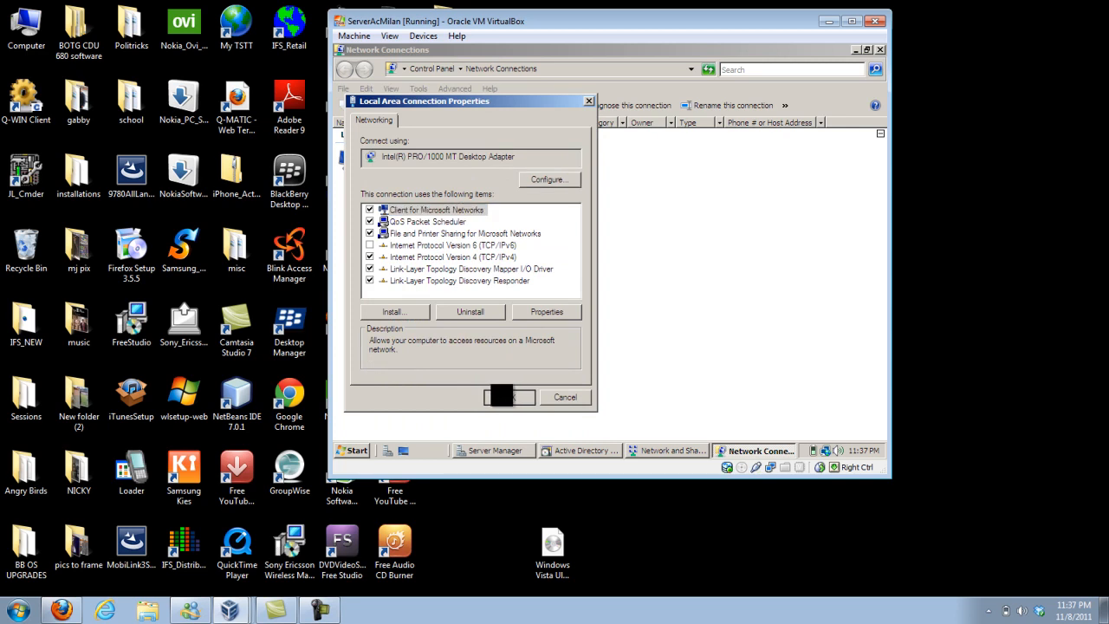
click(510, 398)
Resume the domain services installation wizard with the DNS server option and accept the default database, log and SYSVOL folders.
click(580, 450)
click(596, 367)
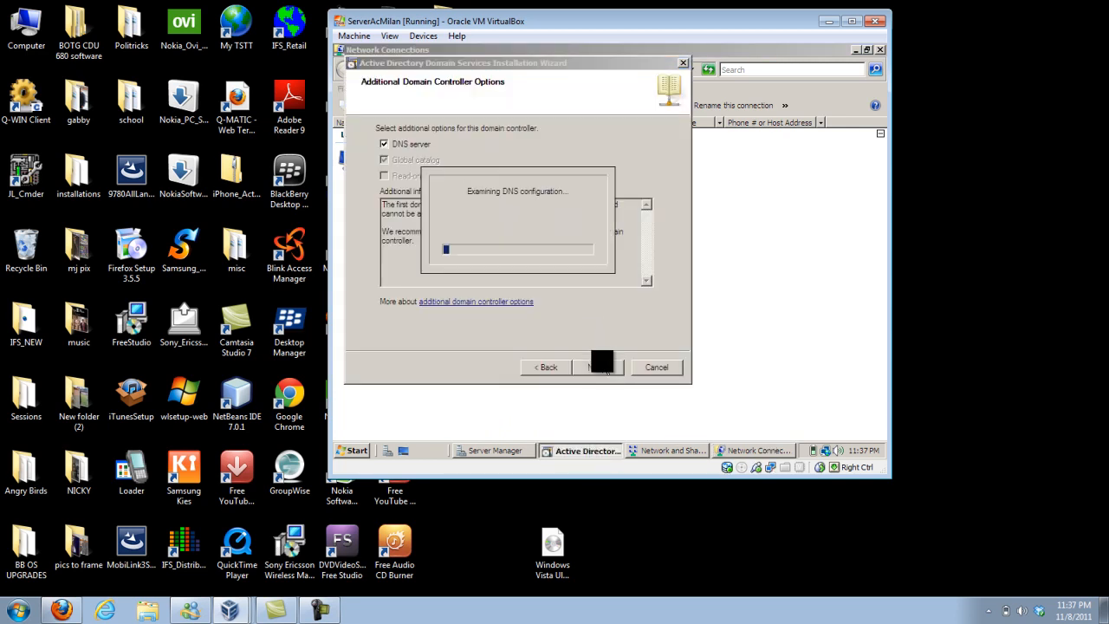
click(662, 320)
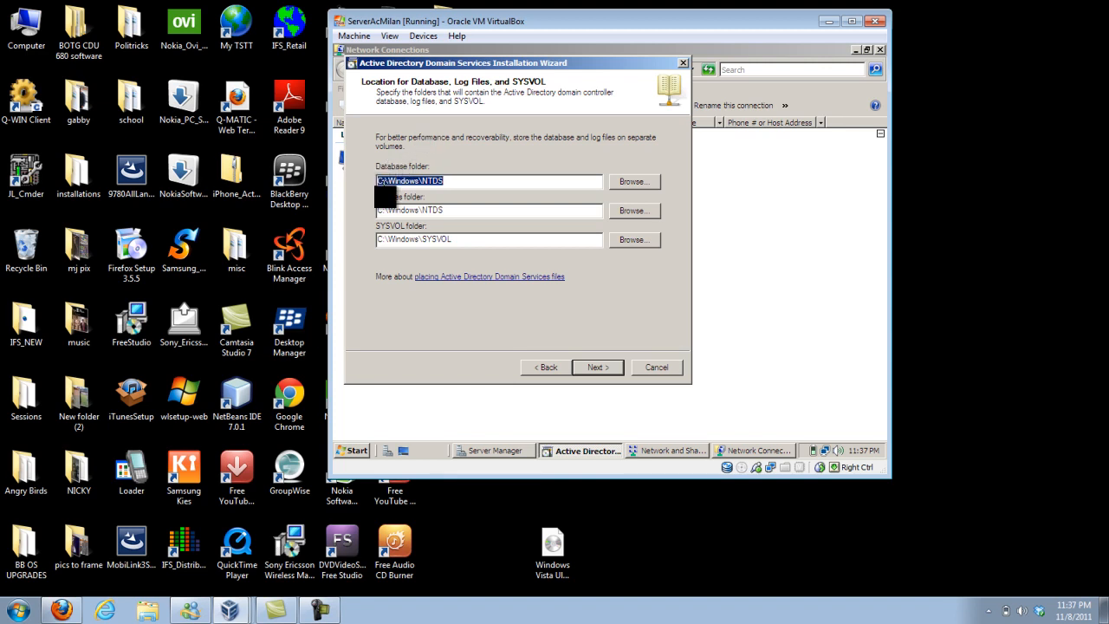
click(609, 369)
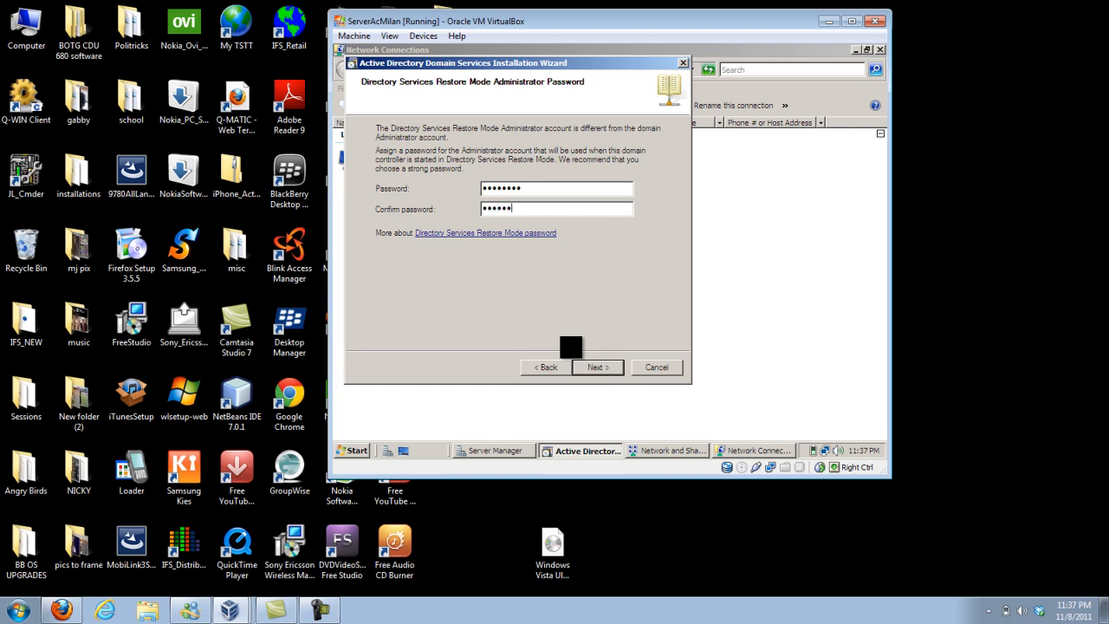
Enter and confirm the Directory Services Restore Mode administrator password, and start the installation with reboot on completion enabled.
text(•)
click(601, 371)
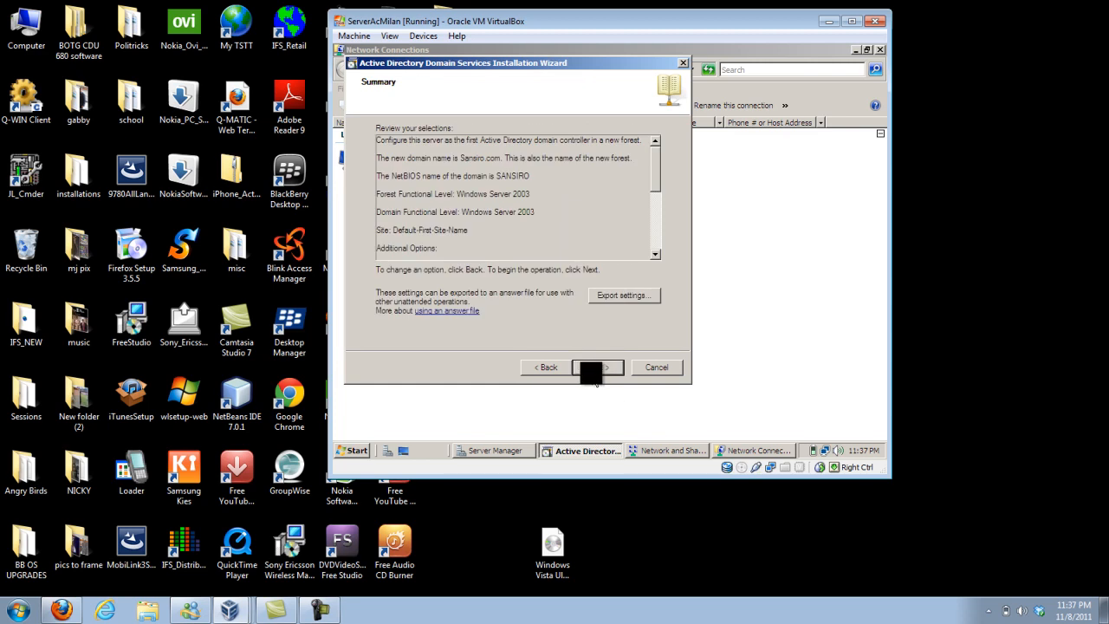
click(598, 368)
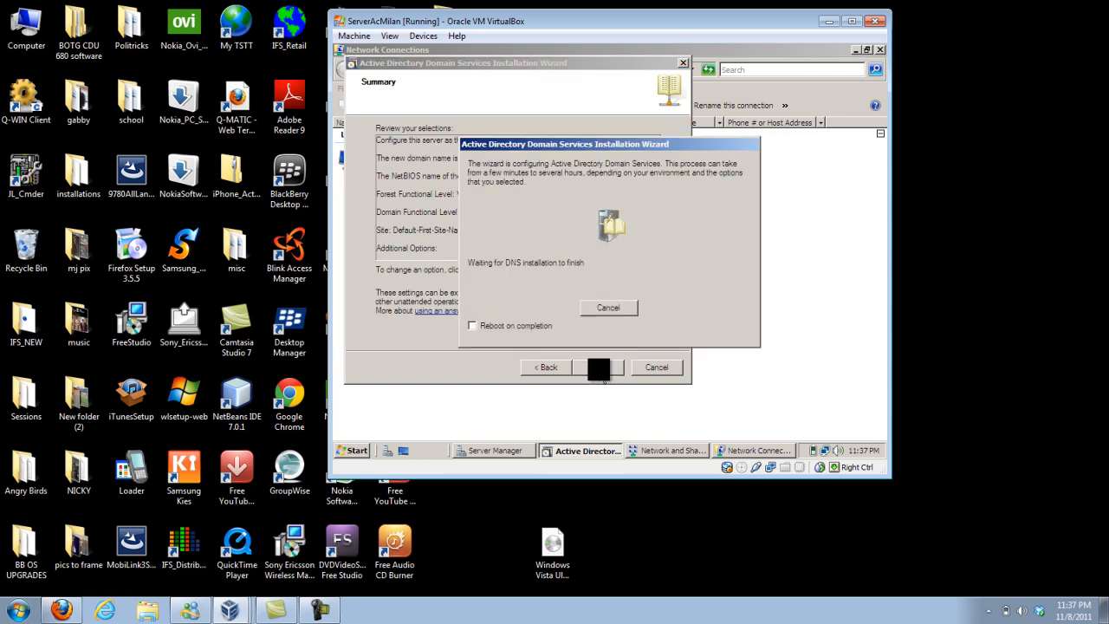
click(472, 326)
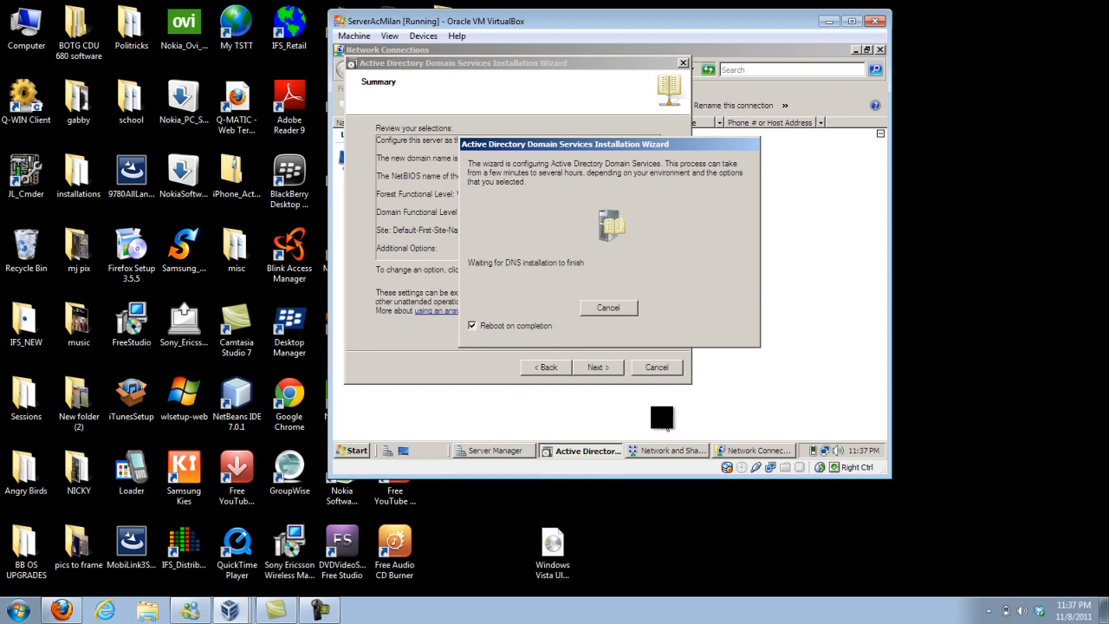
click(322, 611)
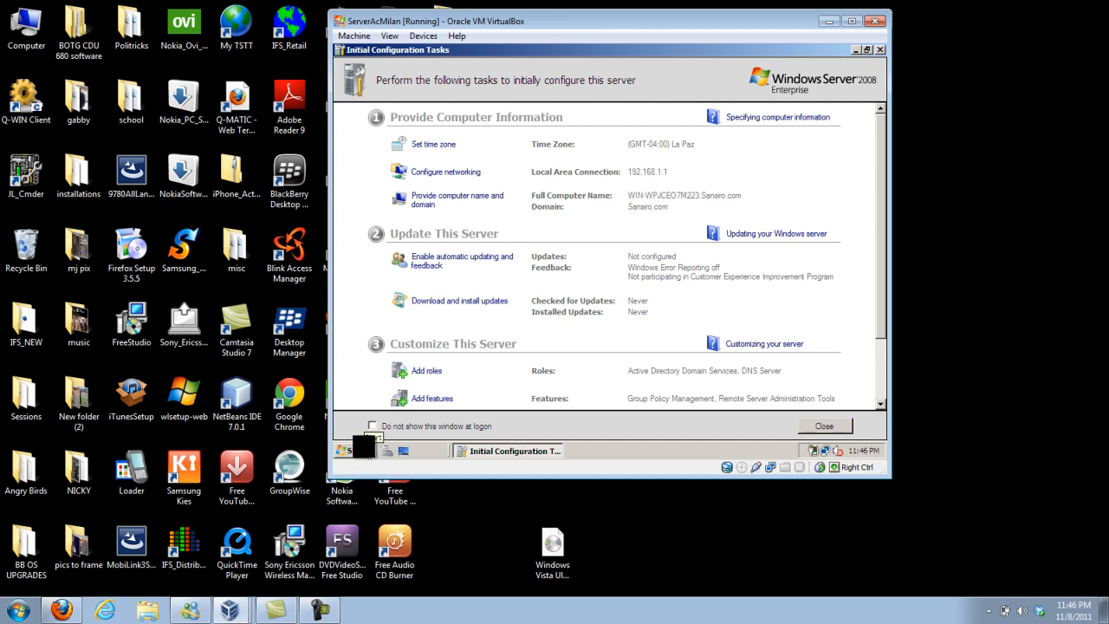
Open Server Manager and expand the DNS Server and Active Directory Domain Services roles, including Active Directory Sites and Services.
click(362, 447)
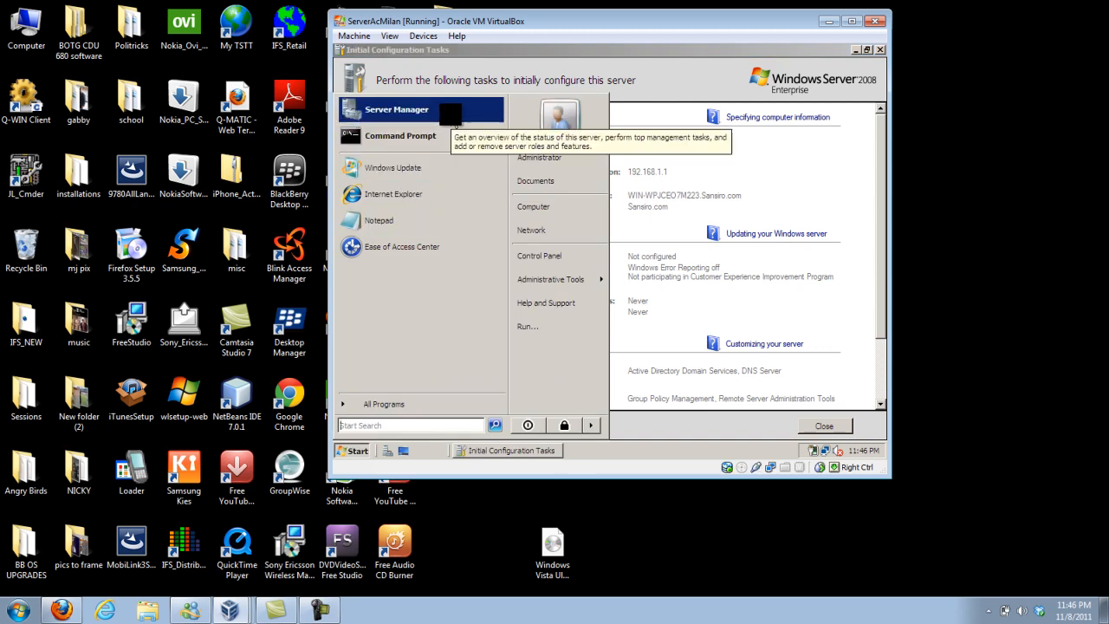
click(451, 116)
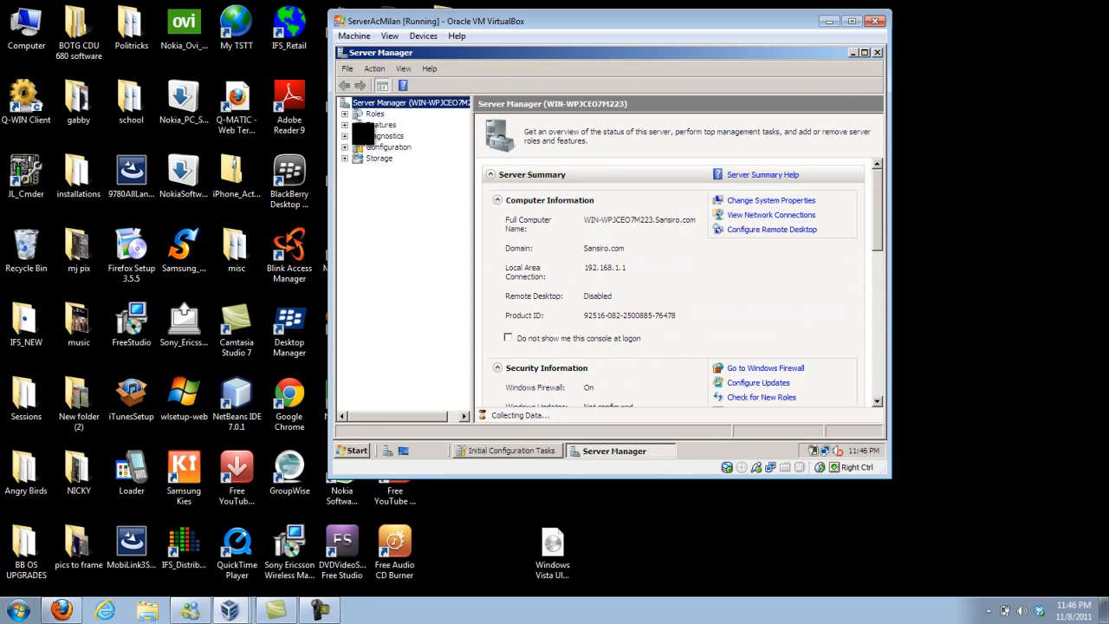
click(344, 114)
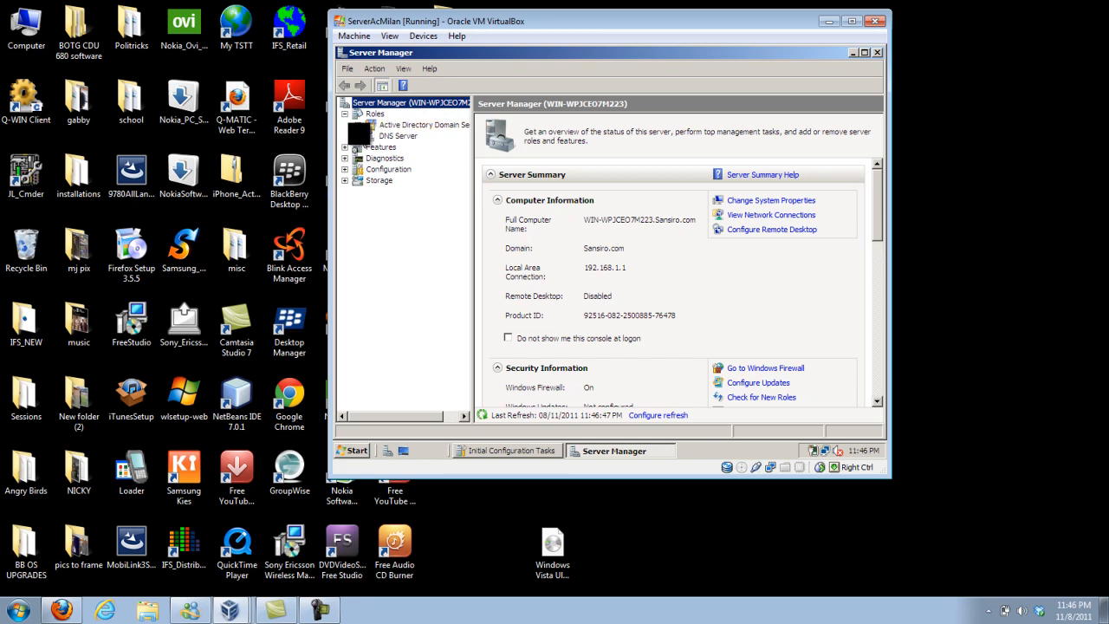
click(359, 136)
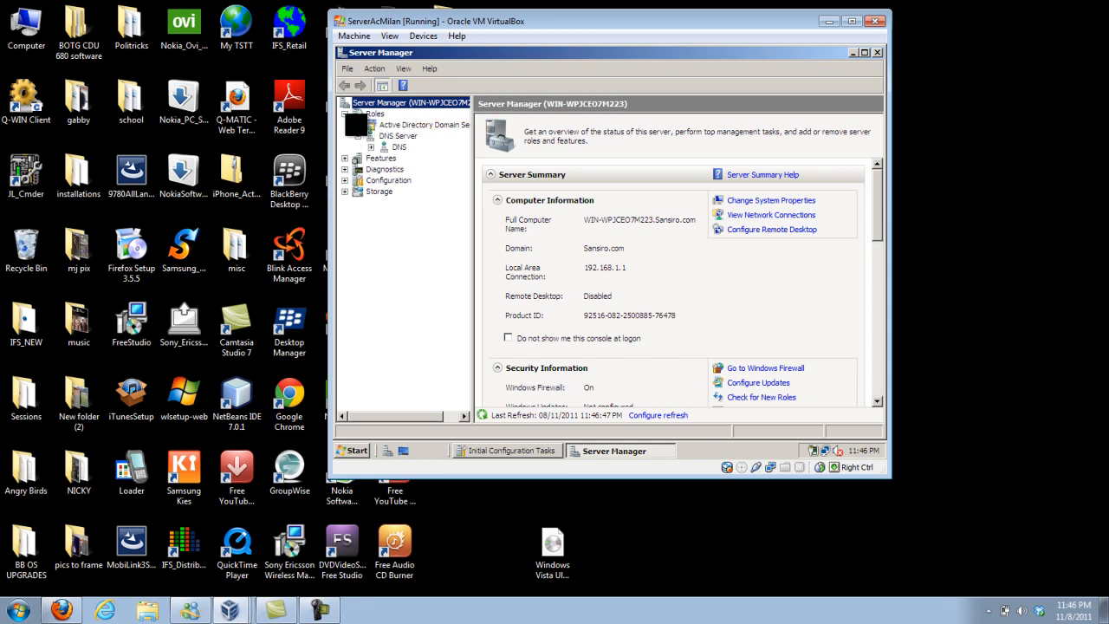
click(358, 125)
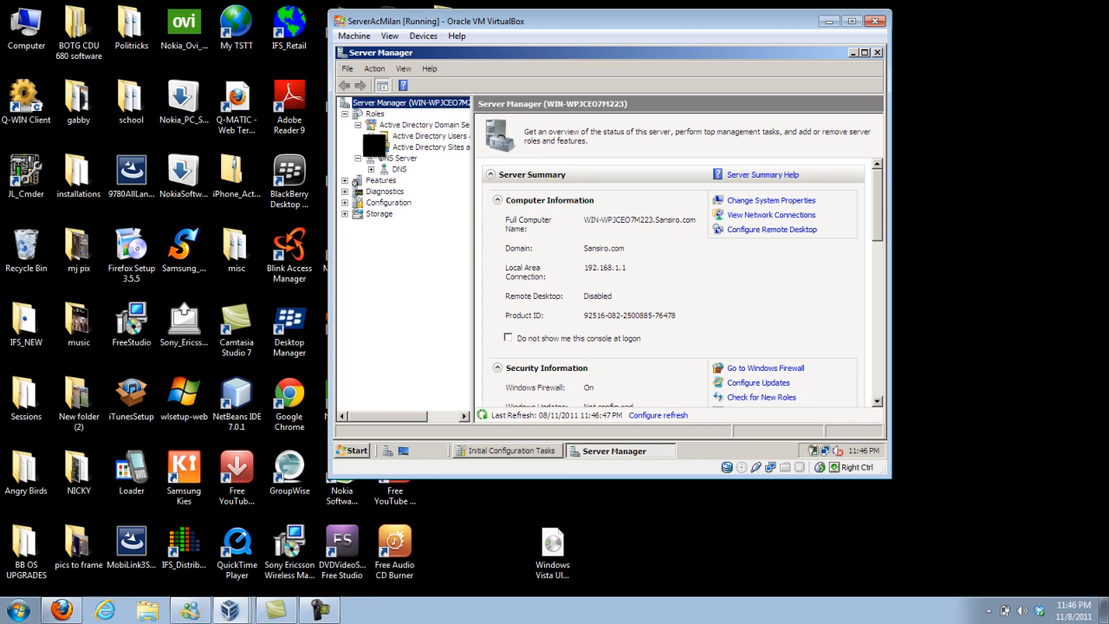
click(371, 147)
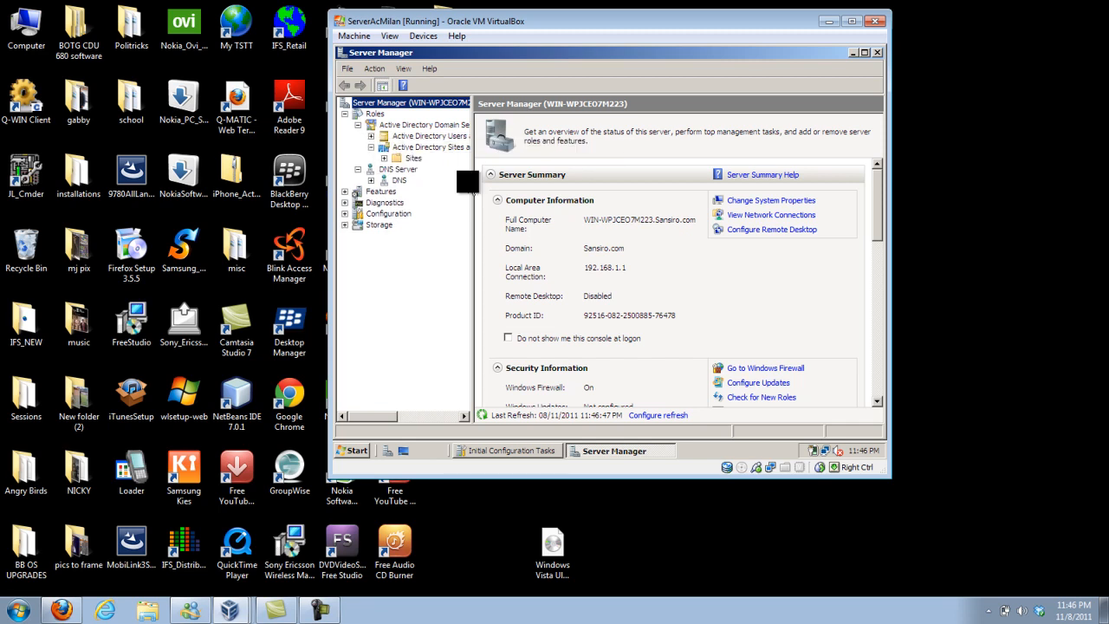
Expand the DNS role down to the local server and examine its Forward Lookup Zones.
click(358, 169)
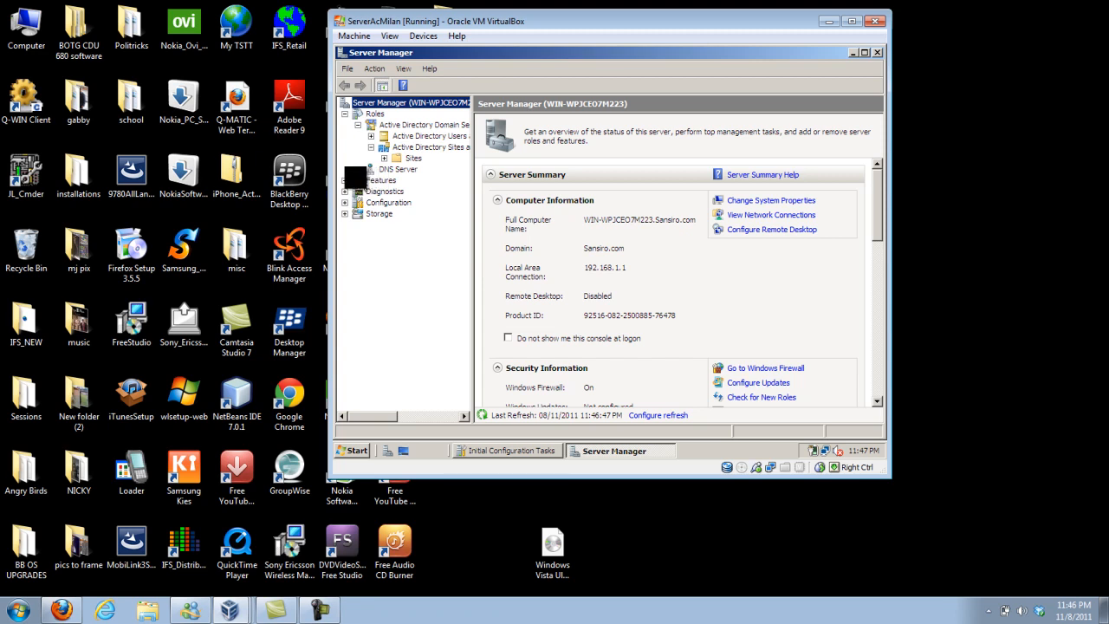
click(358, 169)
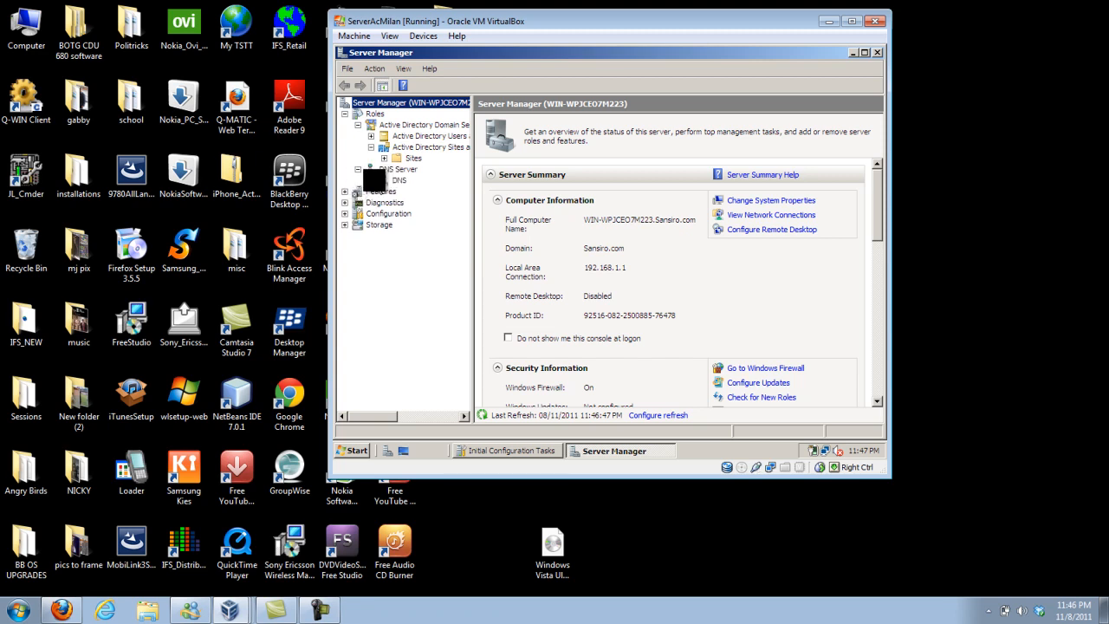
click(371, 180)
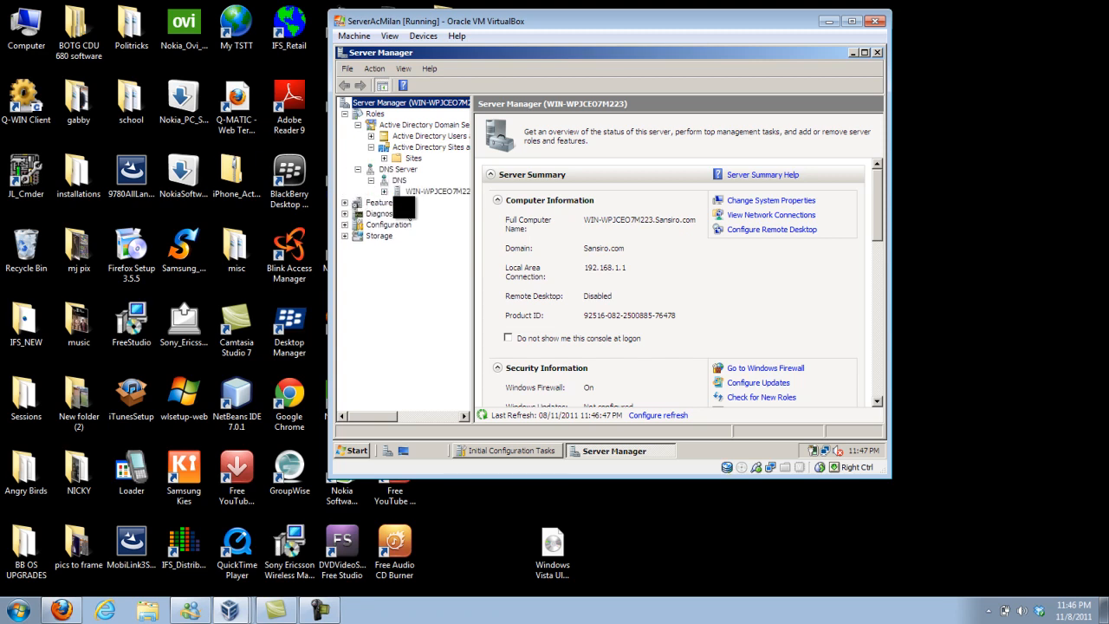
click(384, 192)
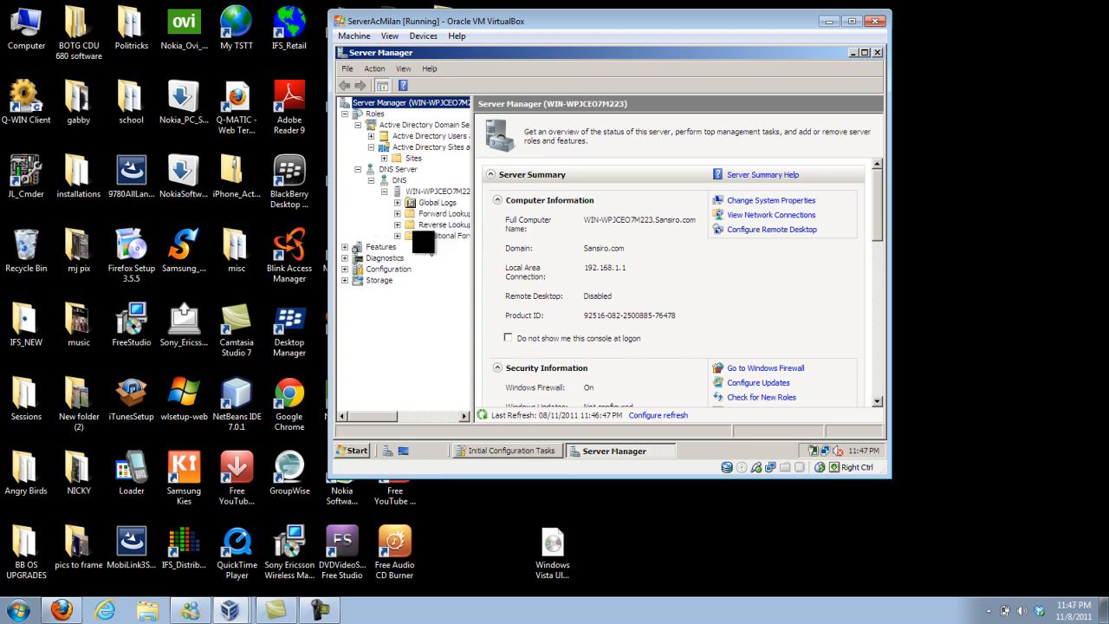
double_click(446, 214)
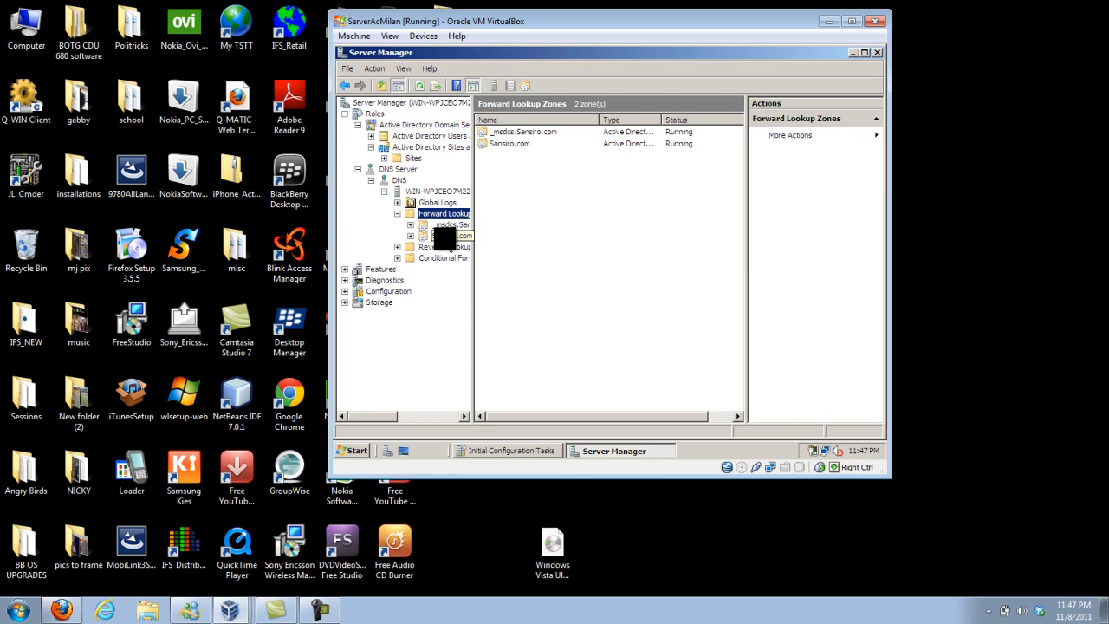
Start a new IPv4 reverse lookup zone as an Active Directory-stored primary zone, replicated to all DNS servers in the Sansiro.com domain.
click(442, 252)
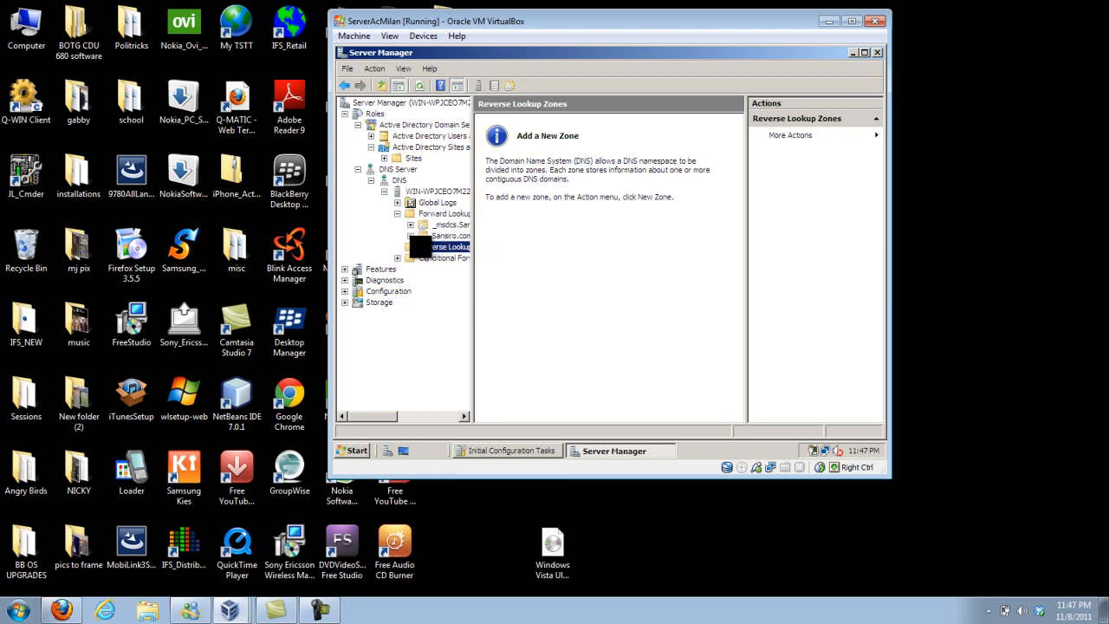
right_click(423, 247)
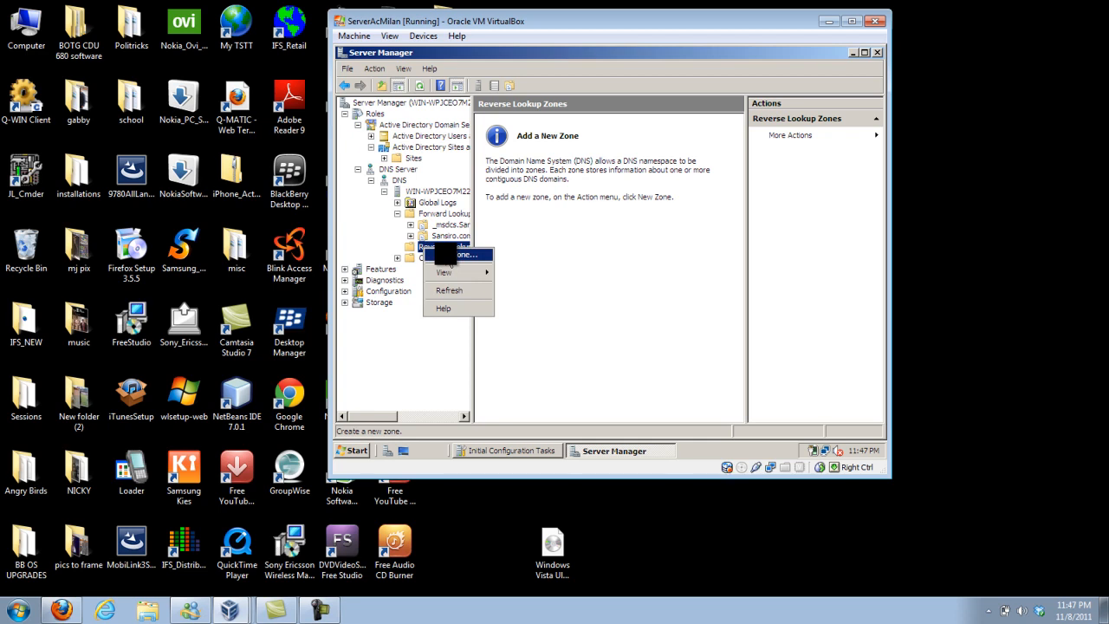
click(446, 255)
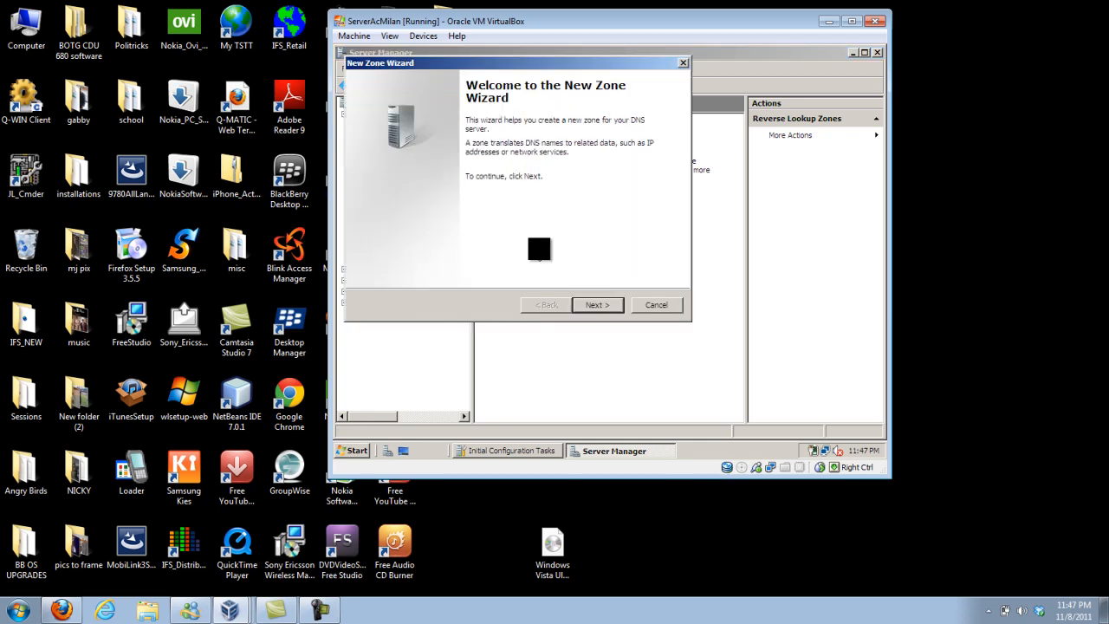
click(597, 307)
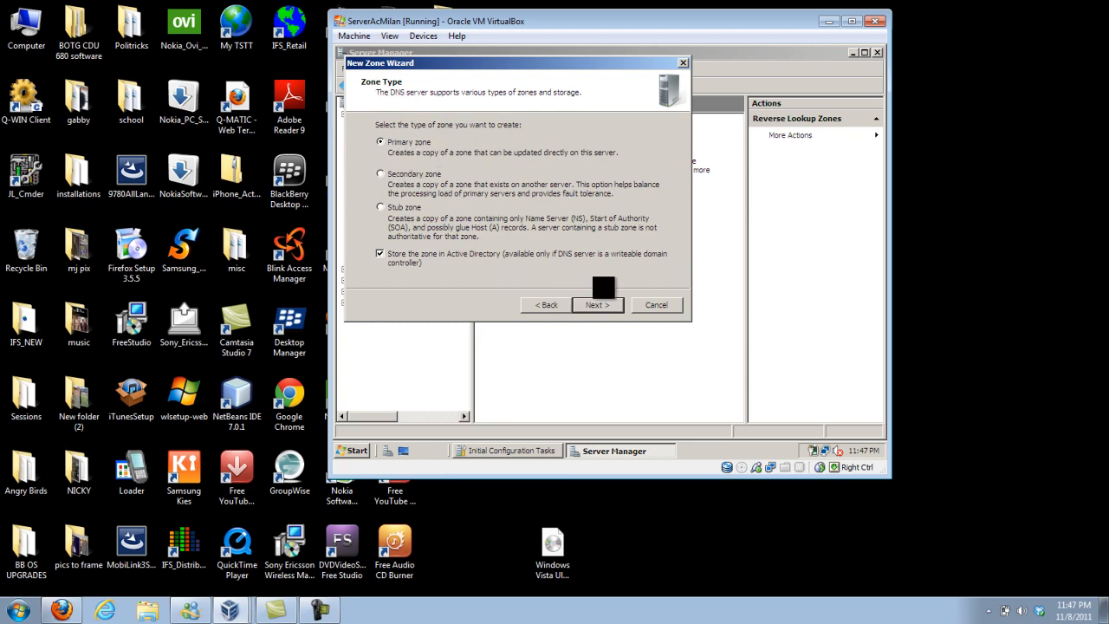
click(597, 304)
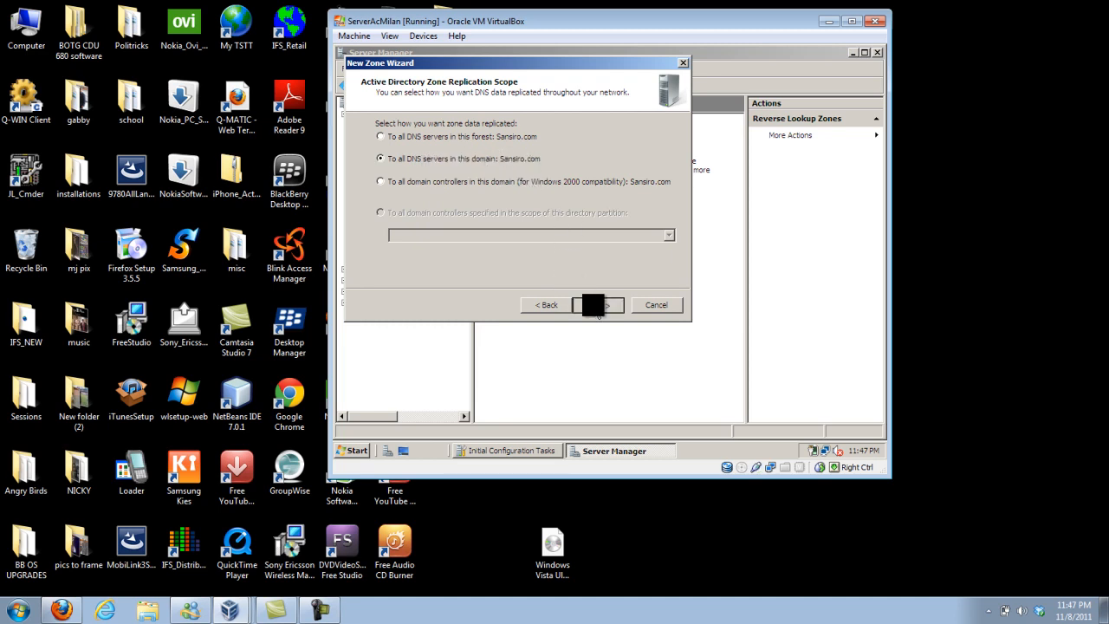
click(598, 307)
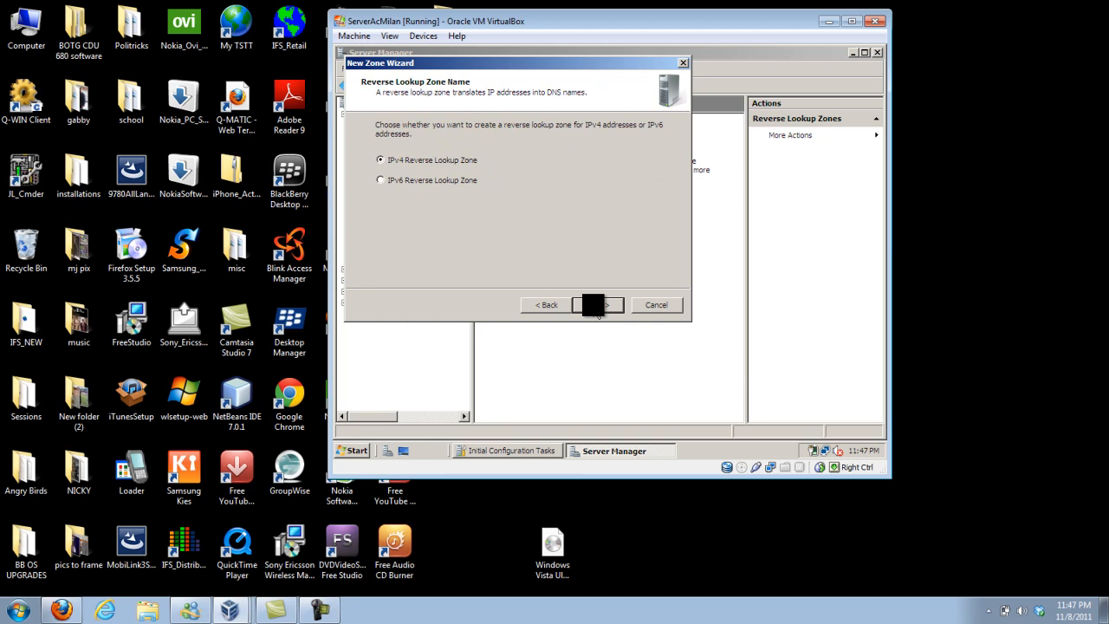
click(596, 307)
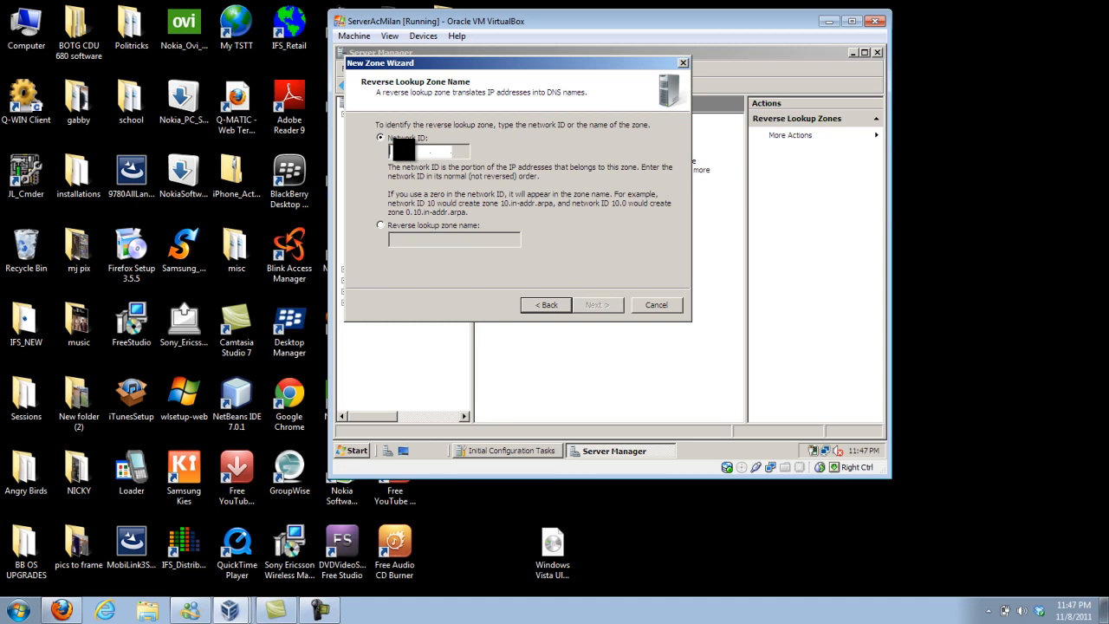
Set the reverse zone's network ID to 192.168.1, allow only secure dynamic updates, and finish creating the zone.
text(192 .)
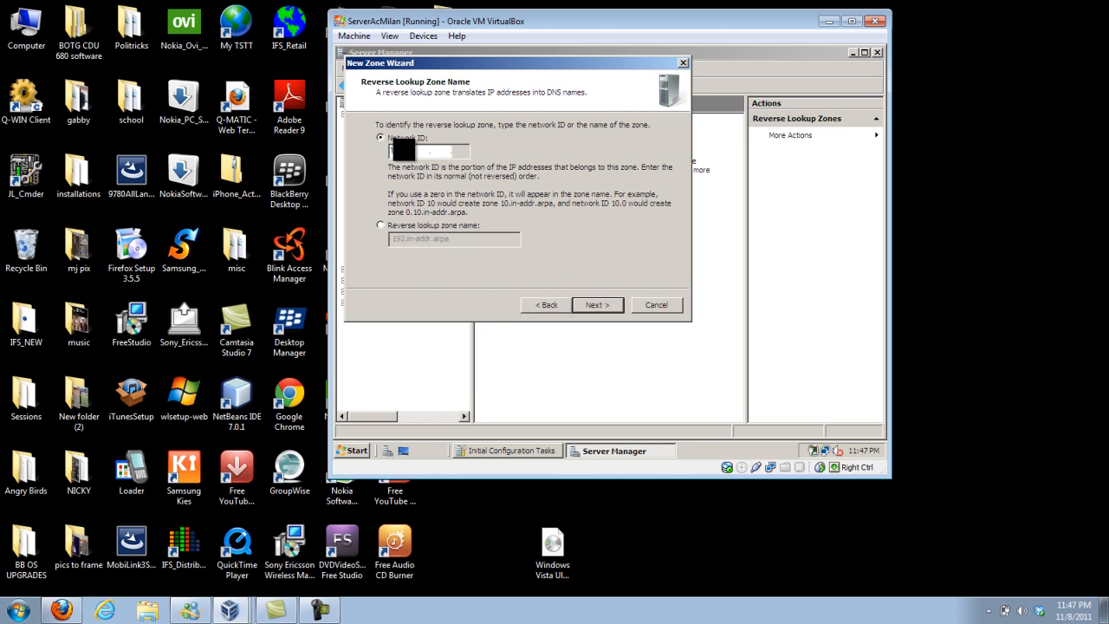
text(168 .)
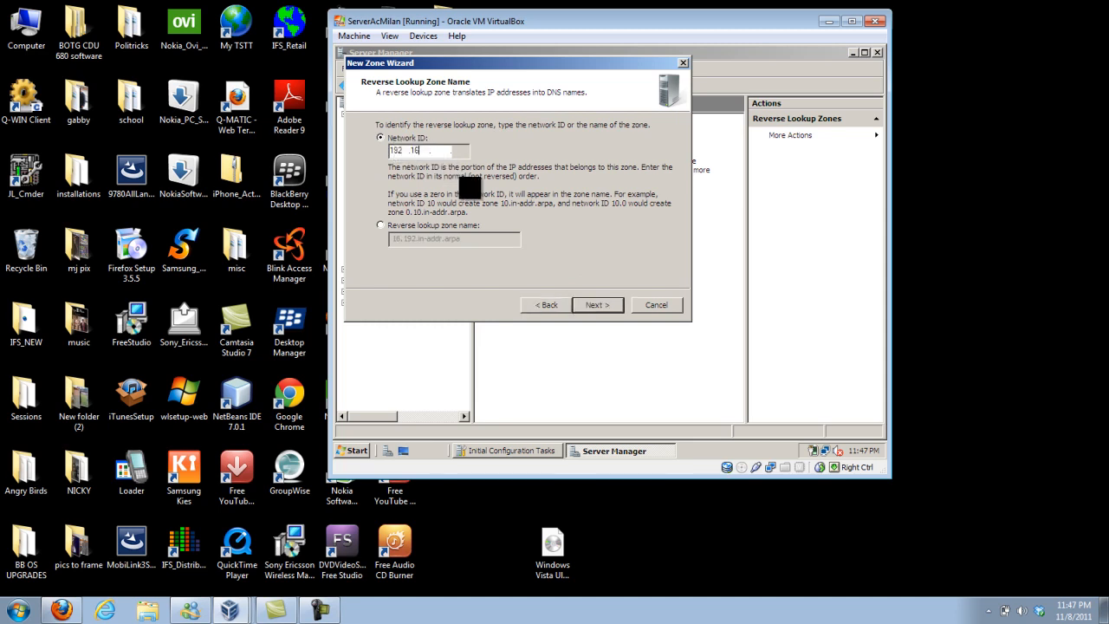
text(1)
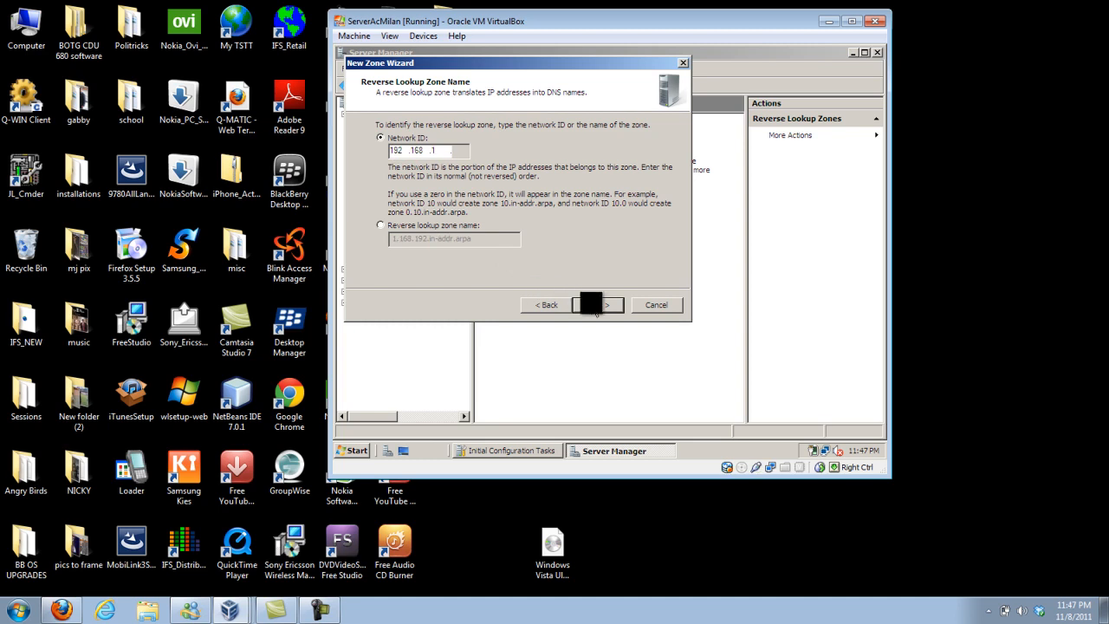
click(596, 310)
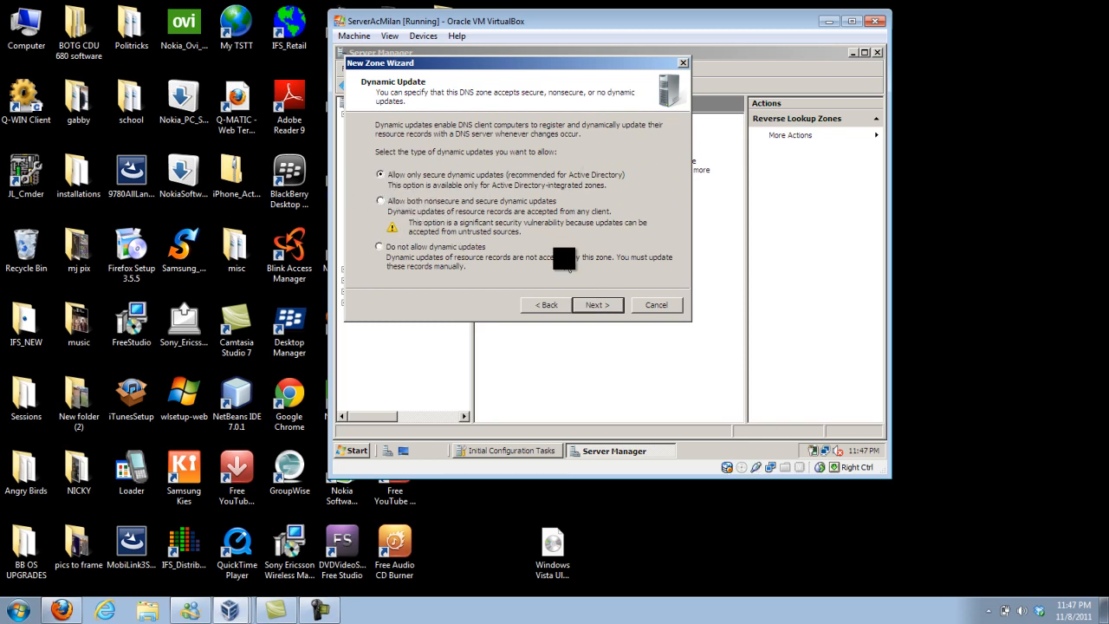
click(598, 307)
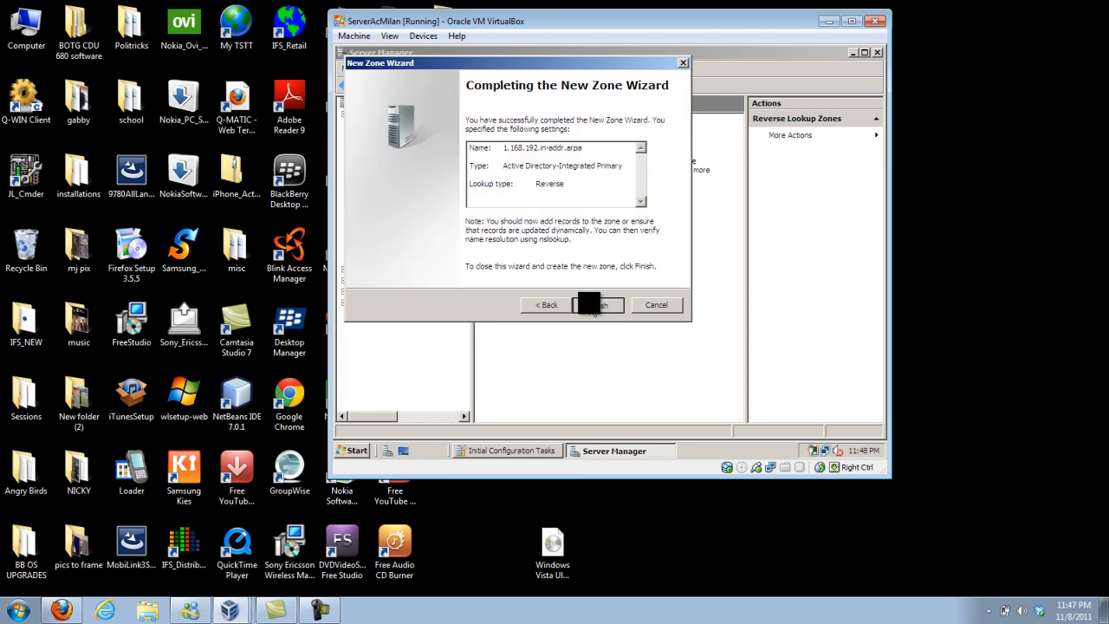
click(594, 305)
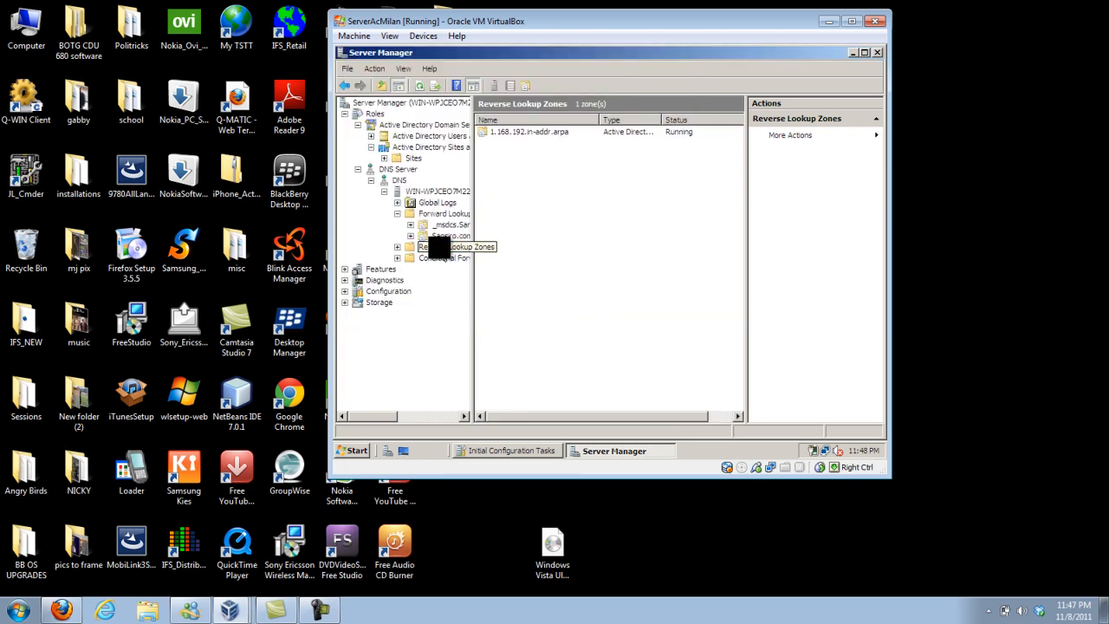
click(417, 247)
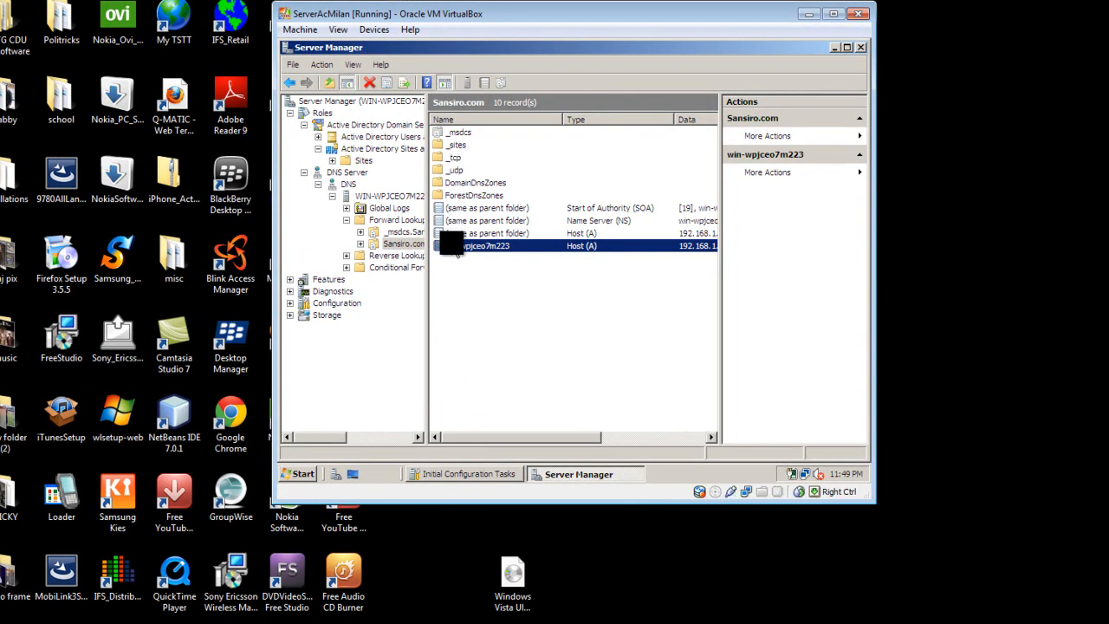
Enable updating of the associated pointer (PTR) record for the win-wpjceo7m223 host record in Sansiro.com, and return to Reverse Lookup Zones.
right_click(452, 247)
click(508, 273)
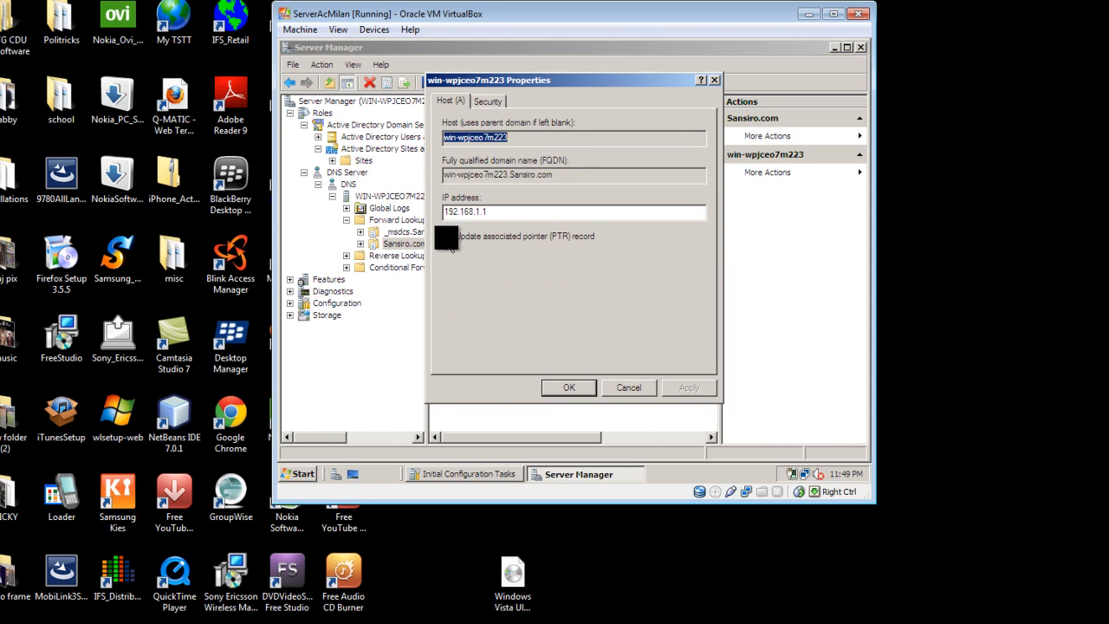
click(447, 237)
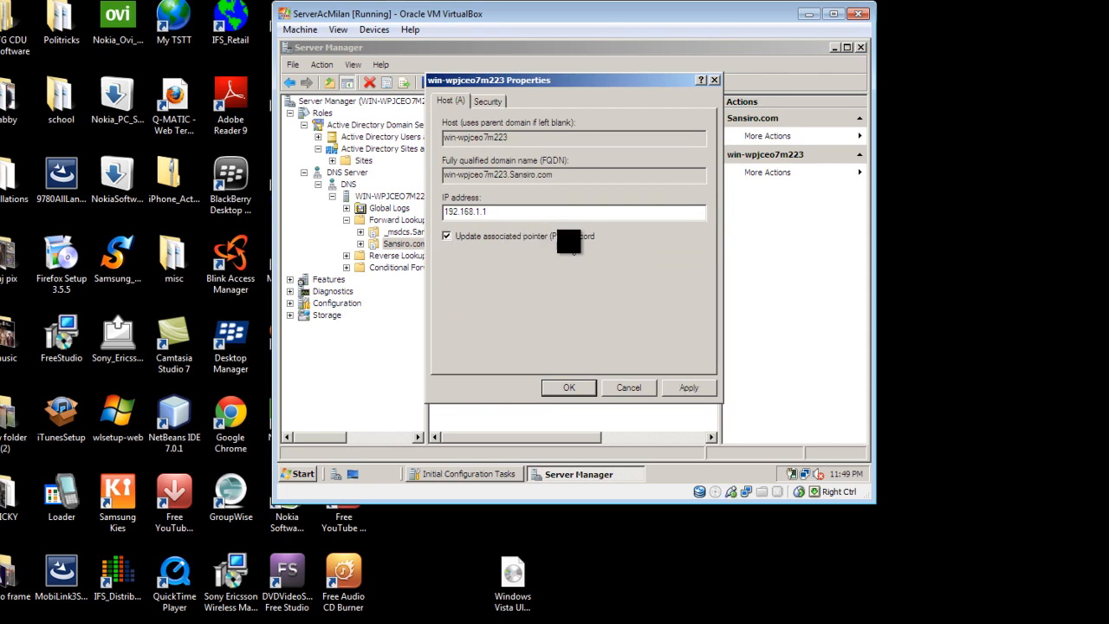
click(682, 388)
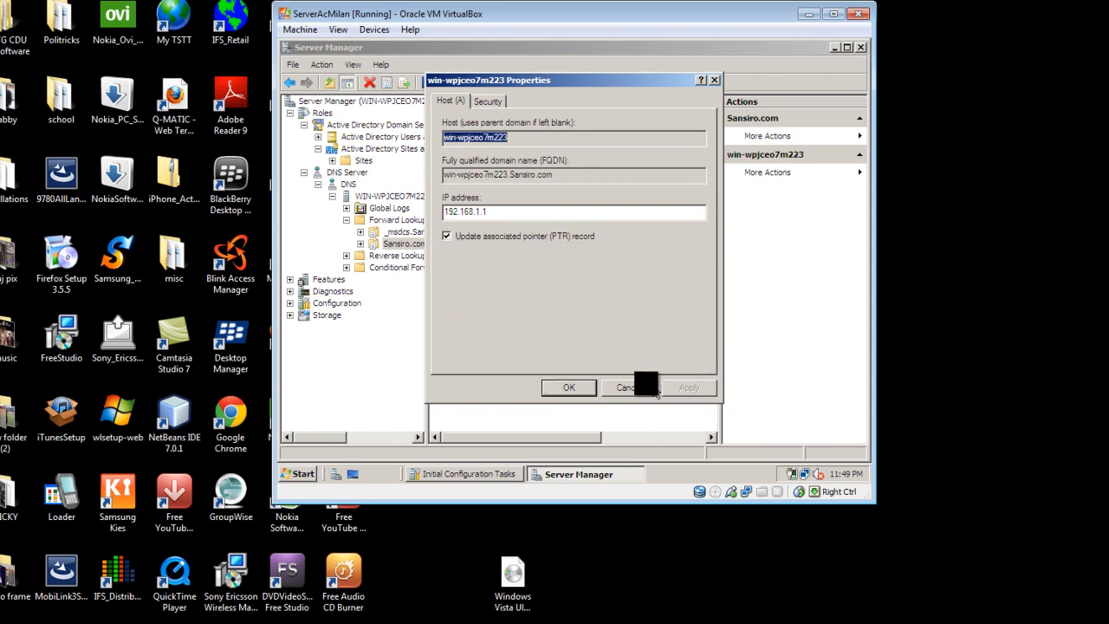
click(576, 390)
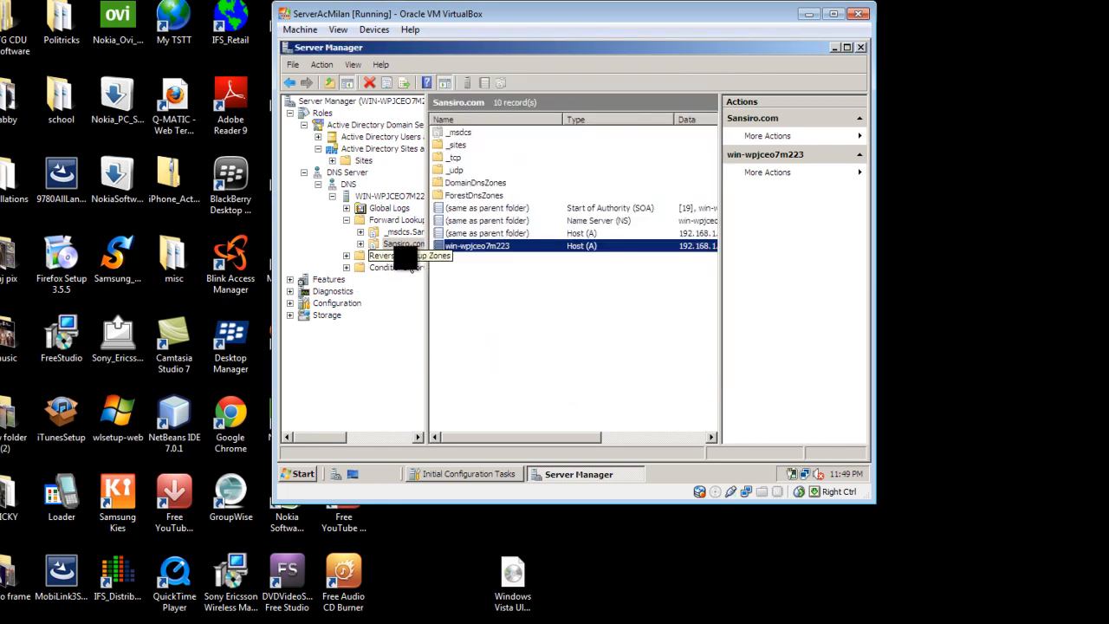
click(405, 256)
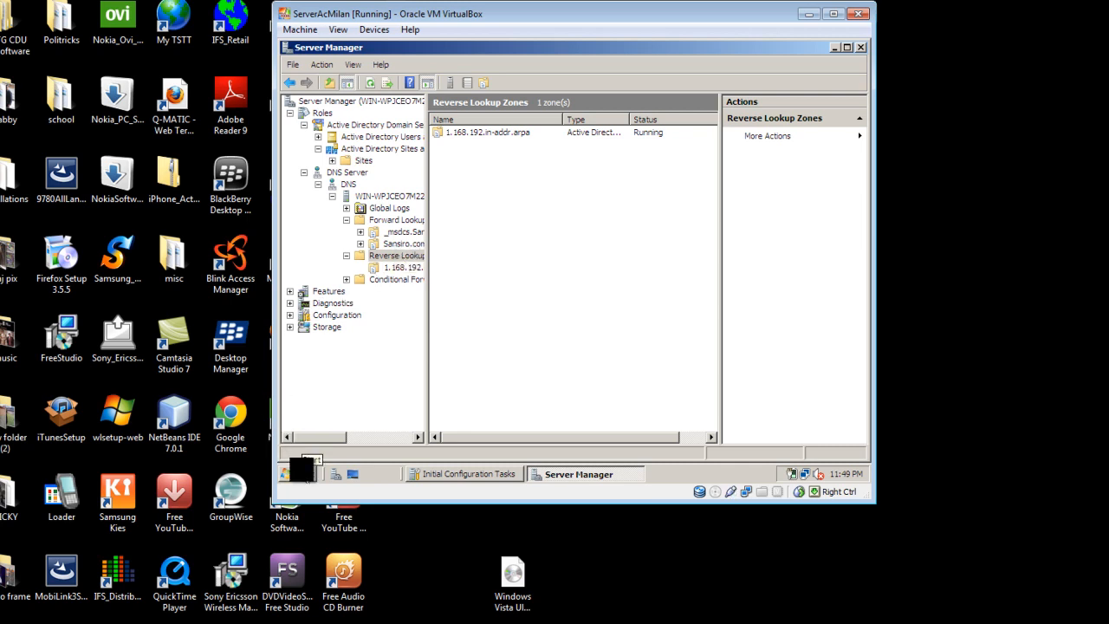
Open Command Prompt, start nslookup and query the IP address 192.168.1.1.
click(302, 473)
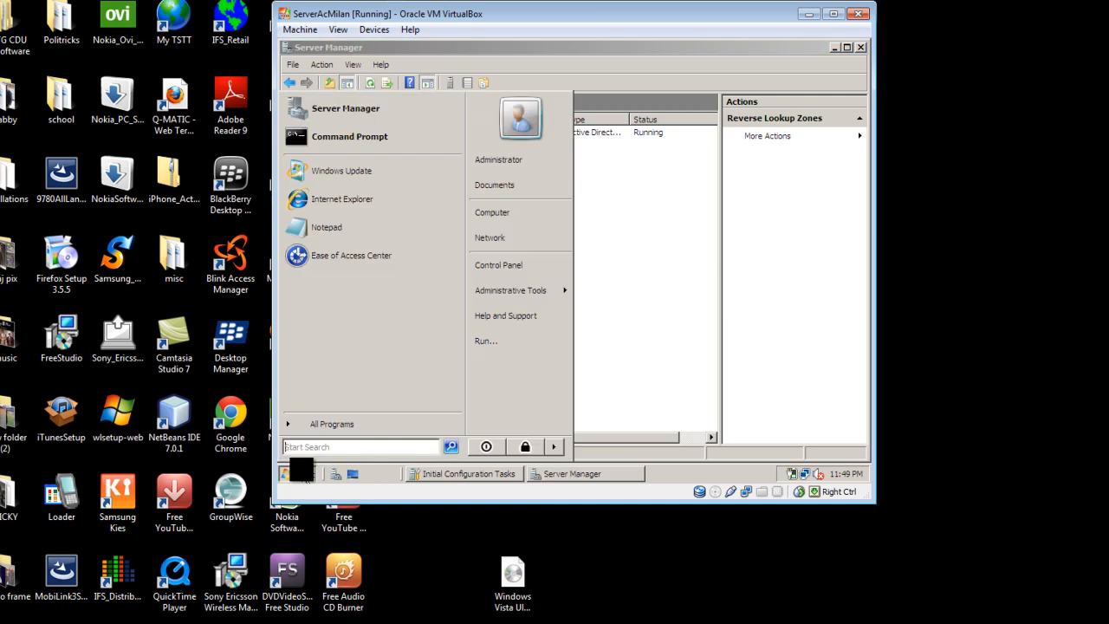
click(381, 137)
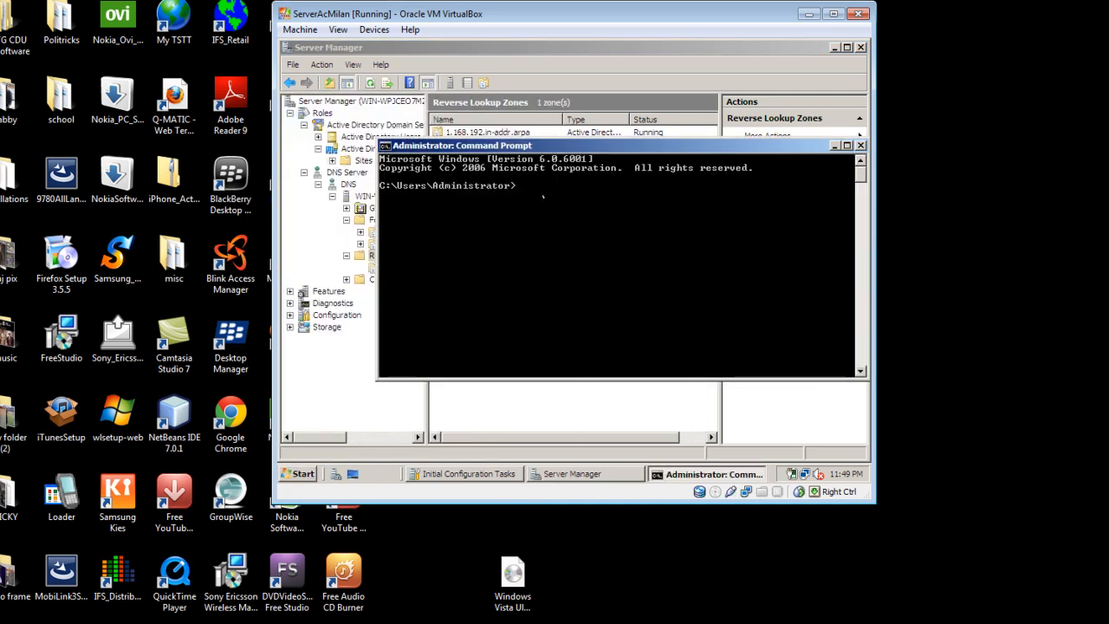
text(nslookup)
key(Return)
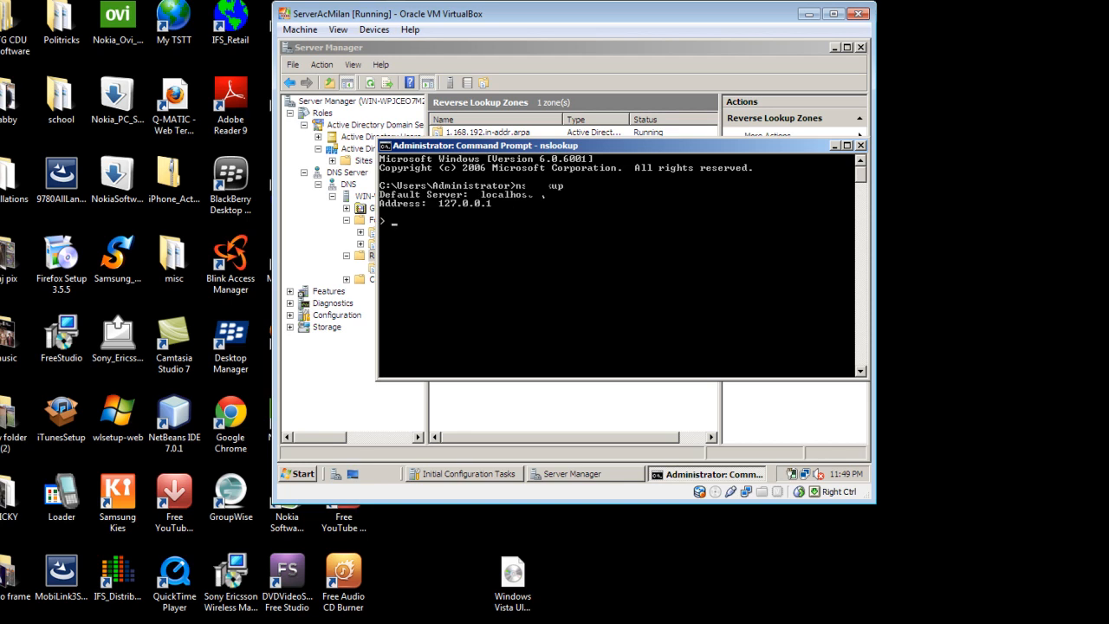
text(192.168.1.1)
key(Return)
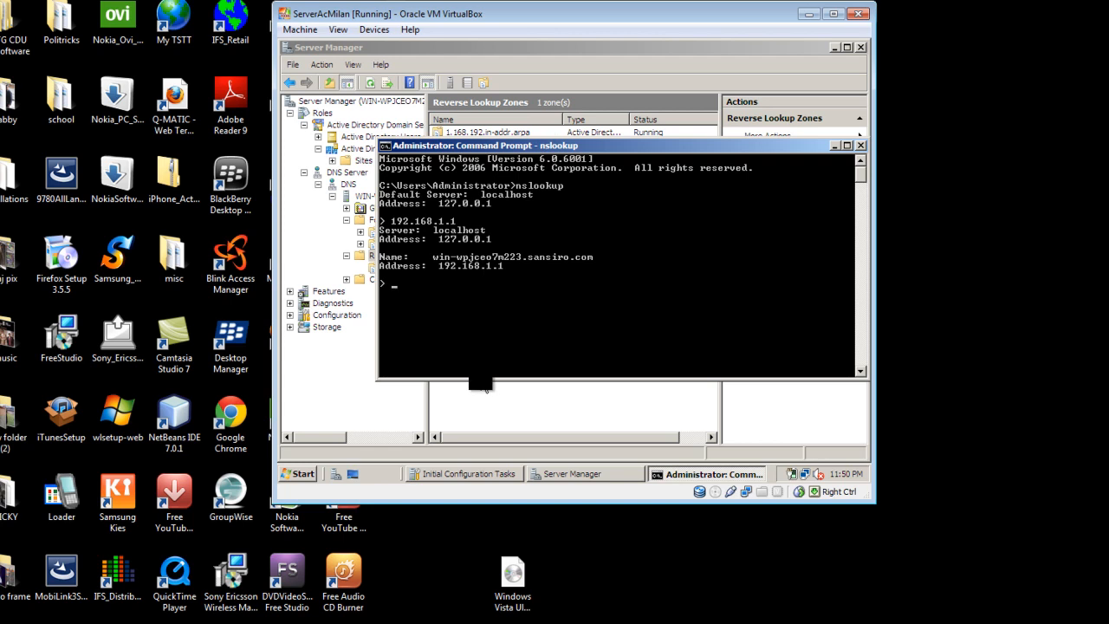
Return to Server Manager and copy the host name from the properties of the win-wpjceo7m223 record in Sansiro.com.
click(368, 392)
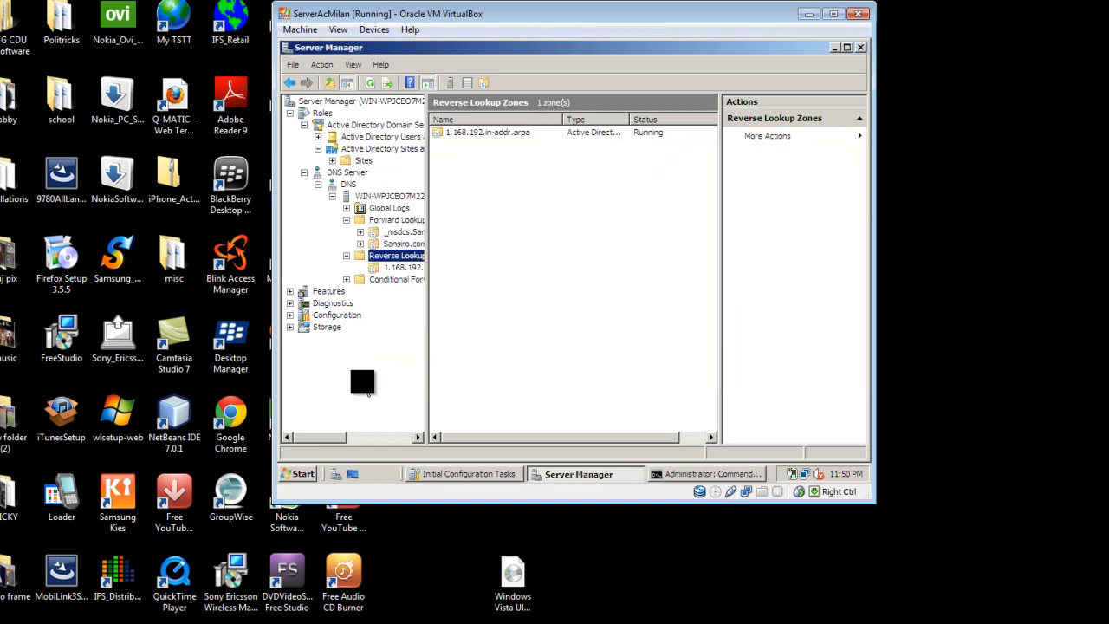
double_click(419, 245)
right_click(478, 249)
click(496, 277)
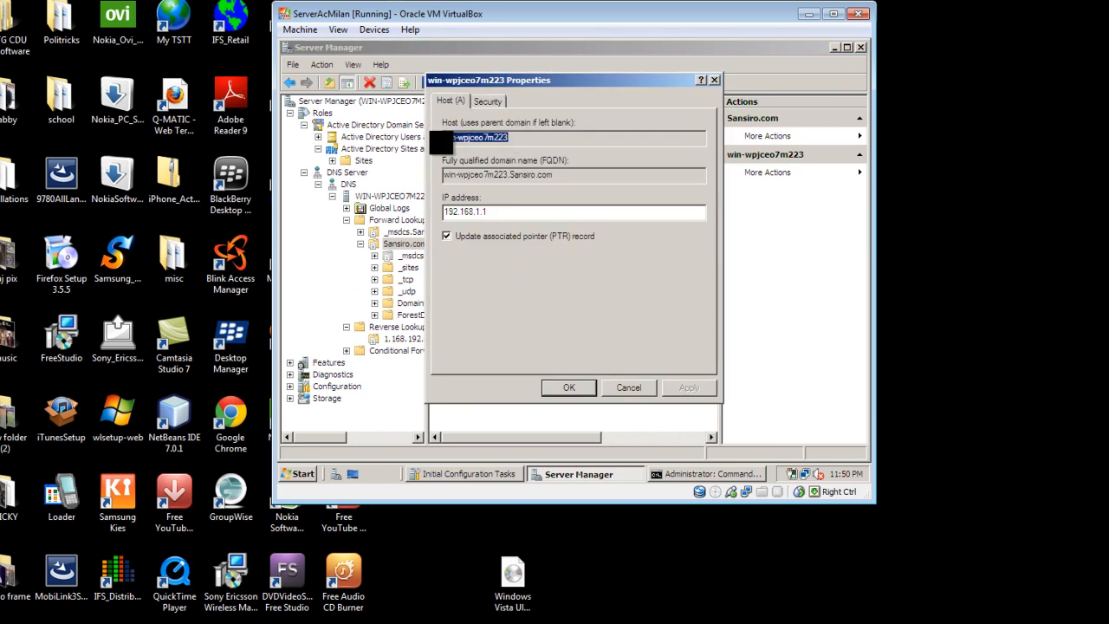
right_click(461, 136)
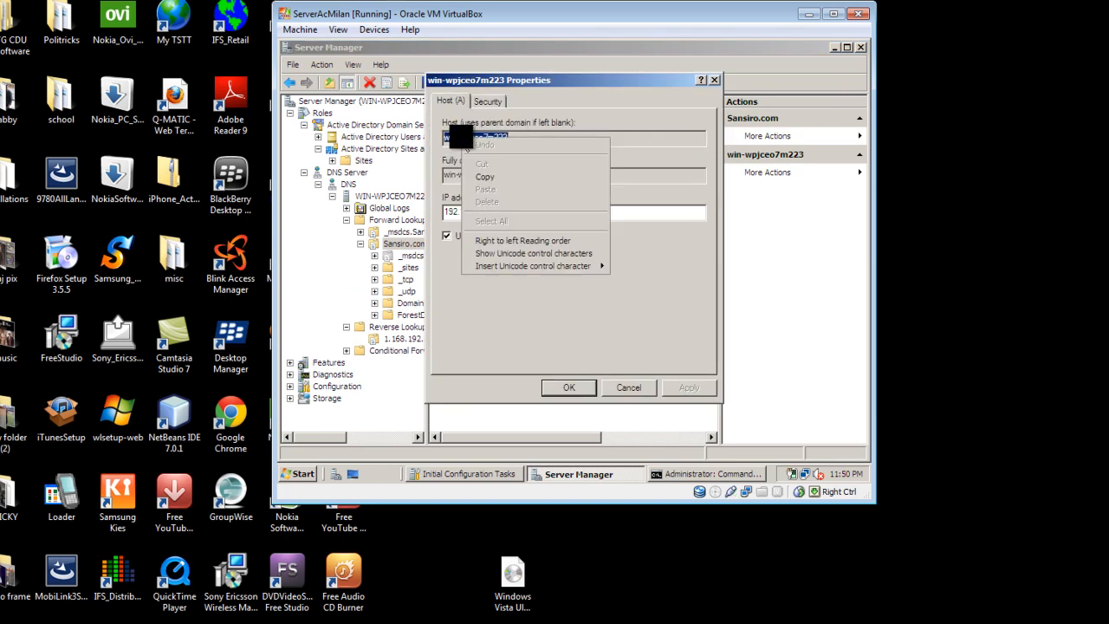
click(494, 176)
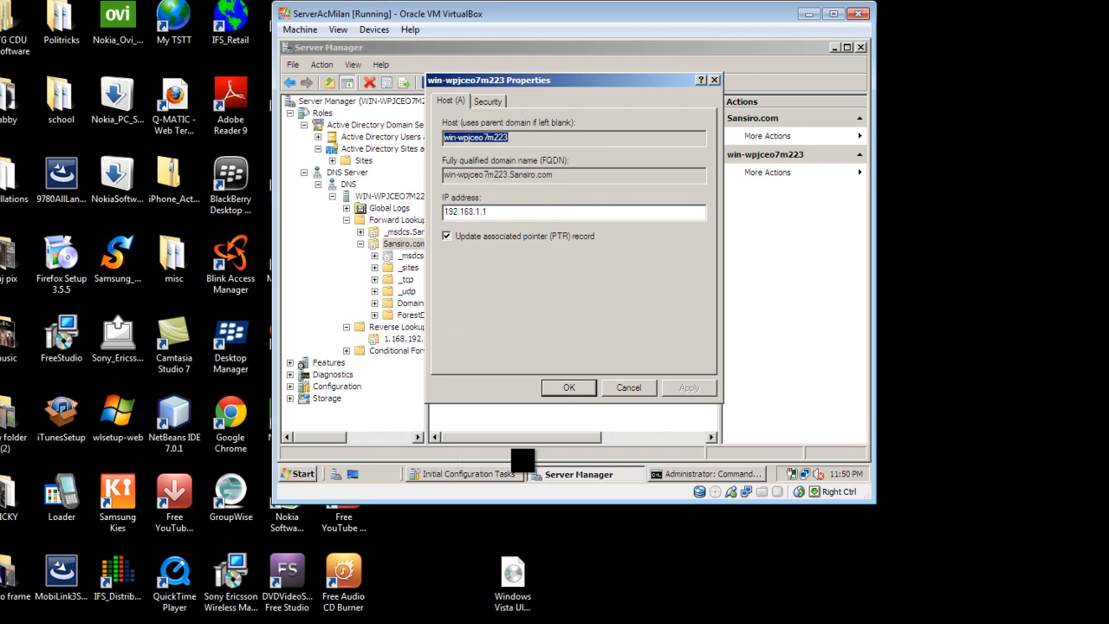
Query the copied host name win-wpjceo7m223 in the running nslookup session, and close Command Prompt.
click(659, 474)
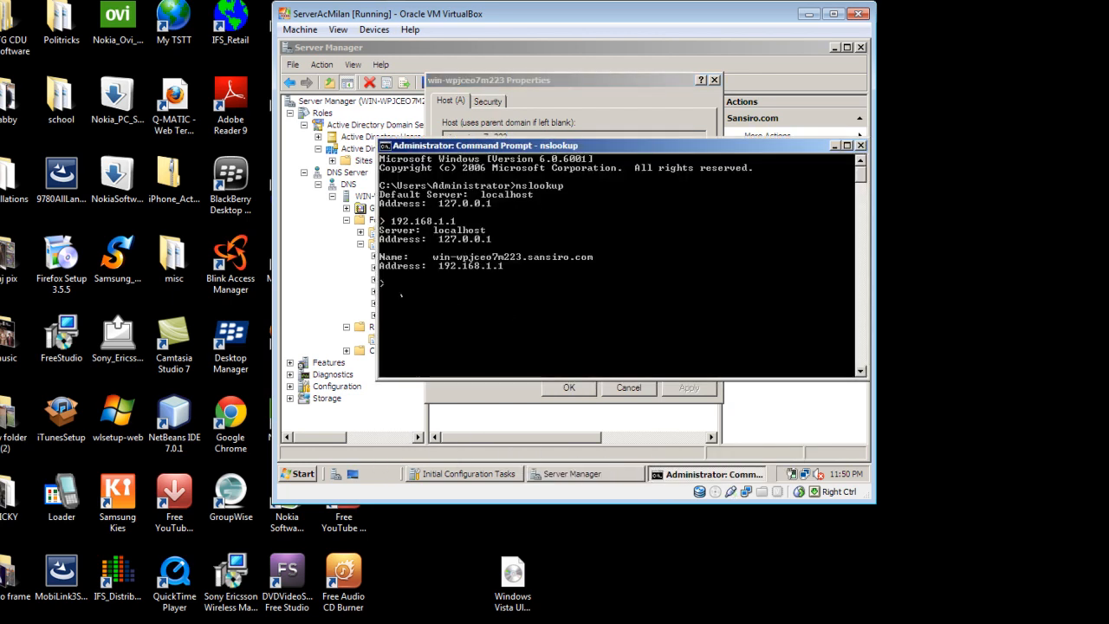
right_click(397, 283)
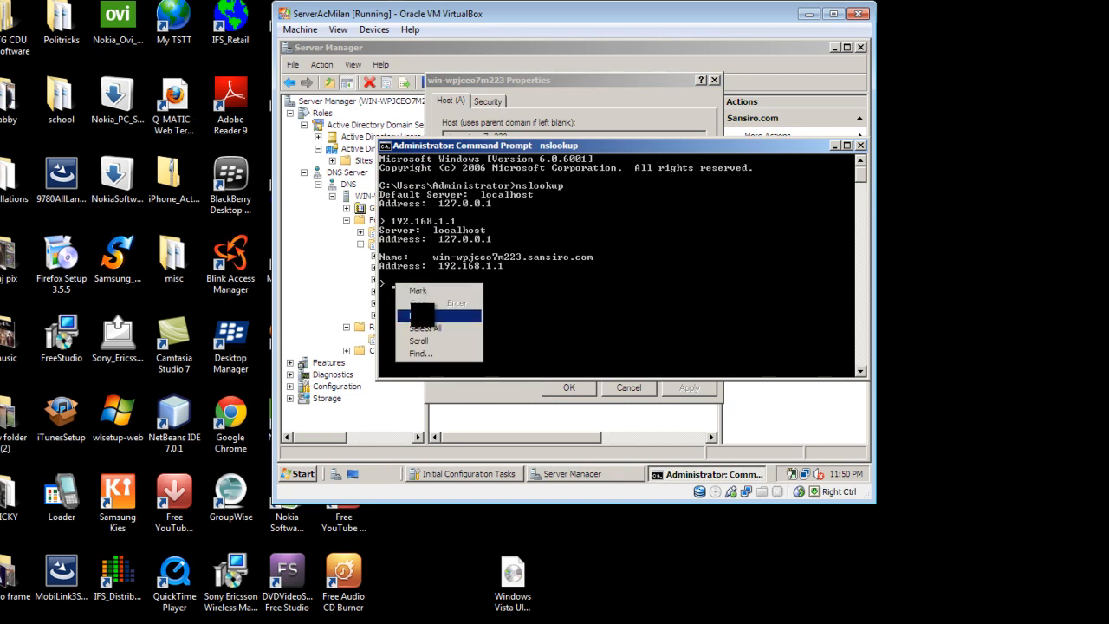
click(442, 316)
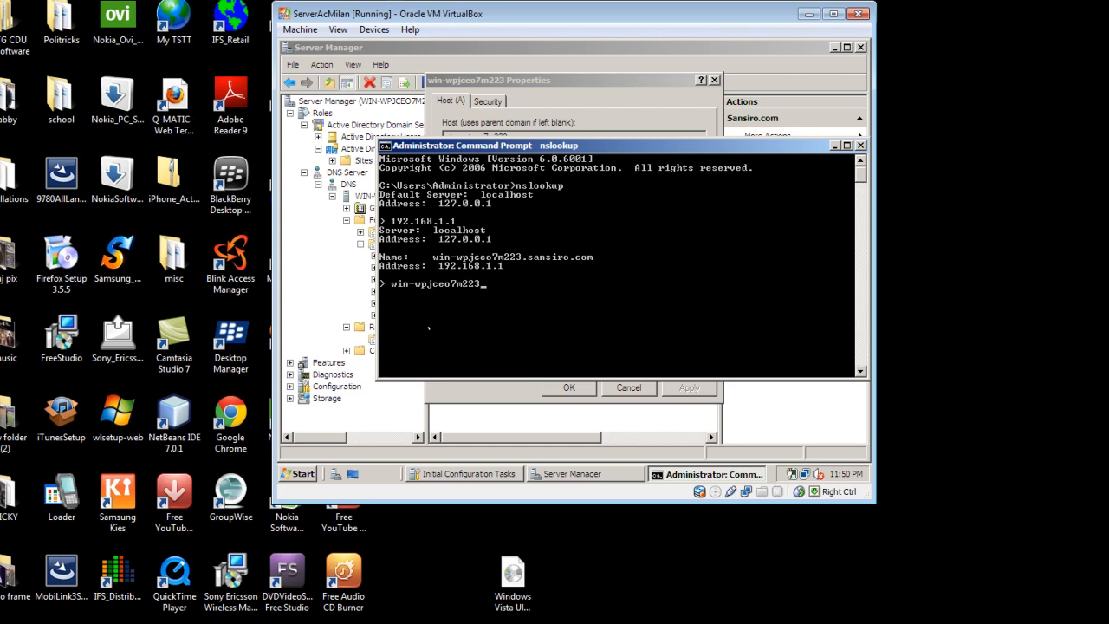
key(Return)
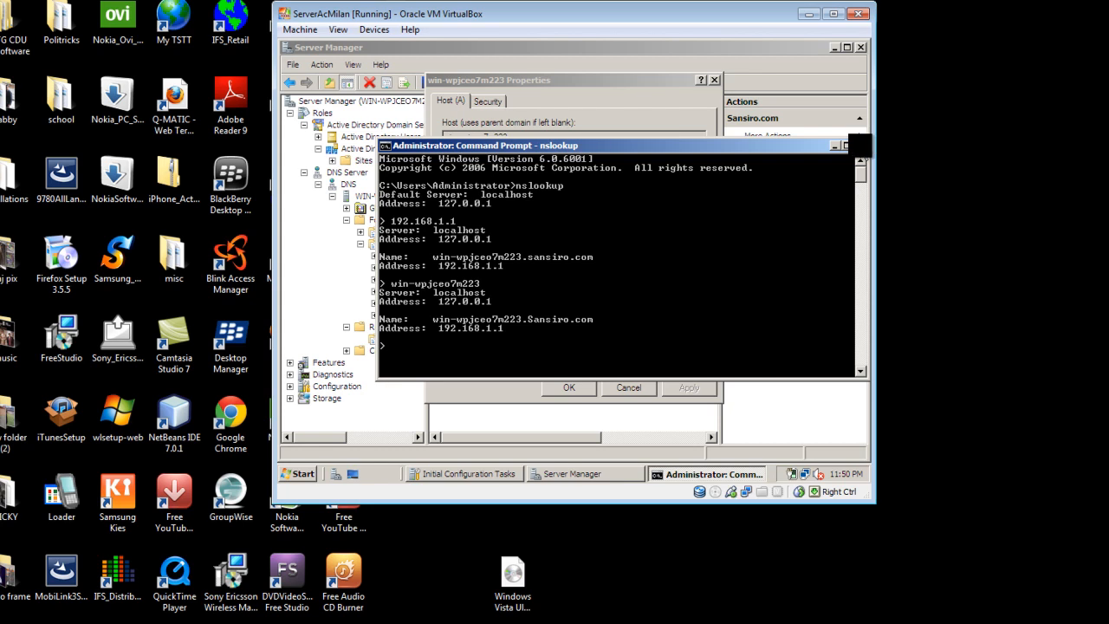
click(859, 146)
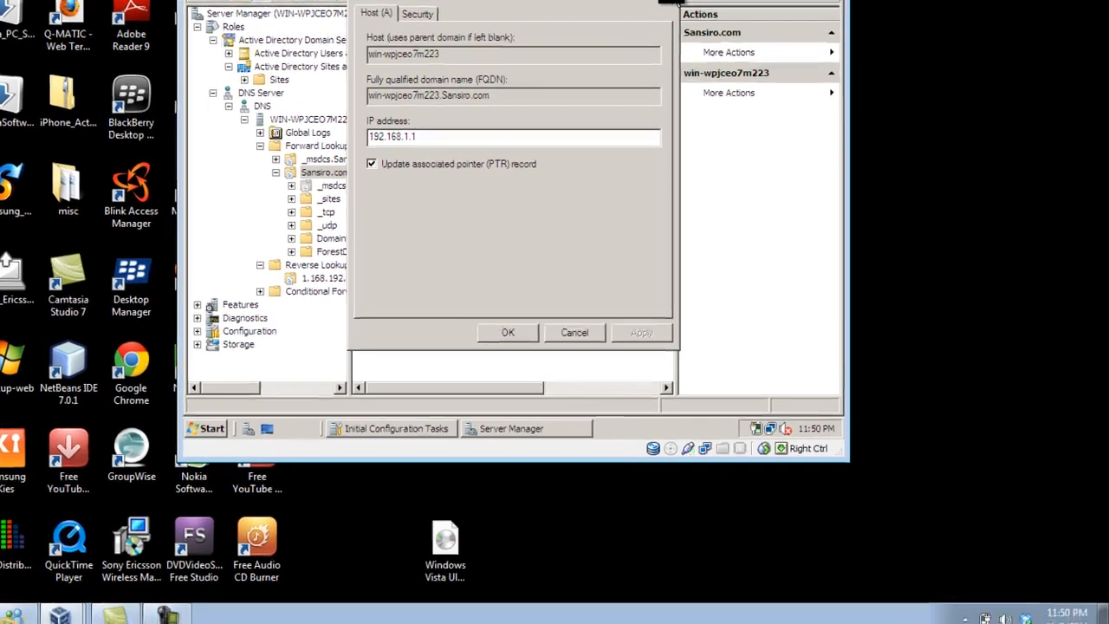
click(672, 1)
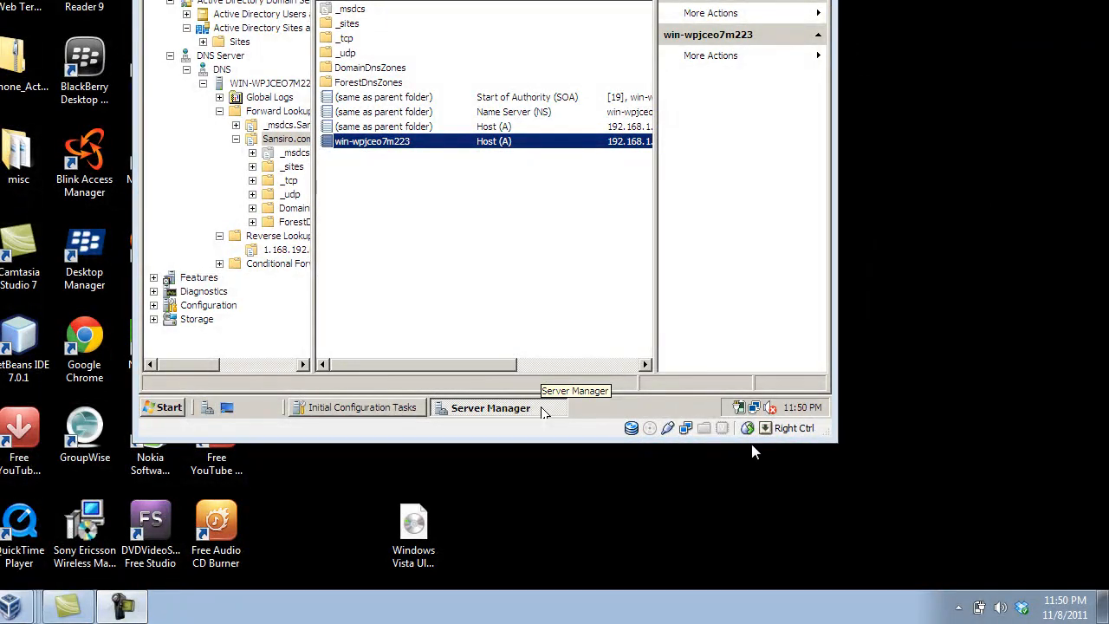